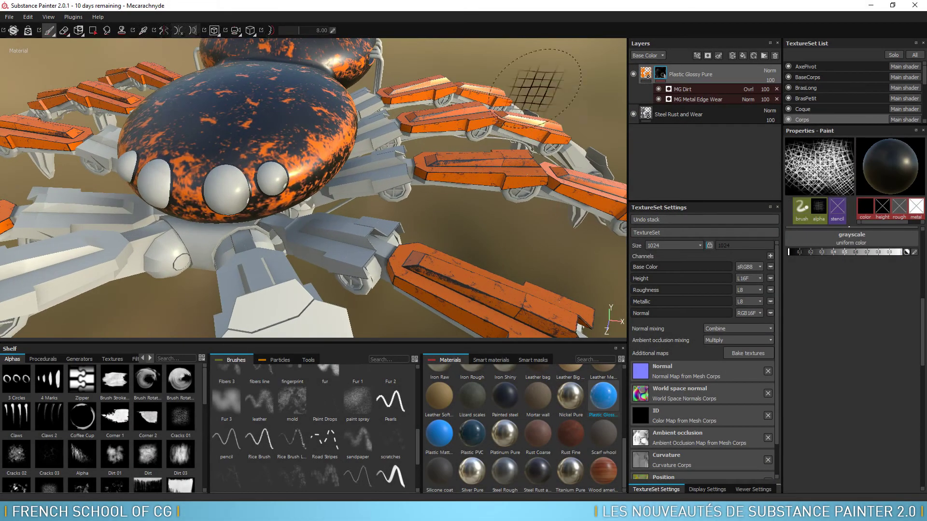
# Frame an orange spider leg up close, expand the TextureSet List, and solo the active set
pyautogui.moveTo(600, 93)
pyautogui.keyDown('alt'); pyautogui.mouseDown()
pyautogui.moveTo(417, 248)
pyautogui.moveTo(427, 140)
pyautogui.mouseUp(); pyautogui.keyUp('alt')
pyautogui.keyDown('alt'); pyautogui.moveTo(428, 140); pyautogui.dragTo(433, 183, button='right'); pyautogui.keyUp('alt')
pyautogui.keyDown('alt'); pyautogui.moveTo(433, 183); pyautogui.dragTo(454, 145); pyautogui.keyUp('alt')
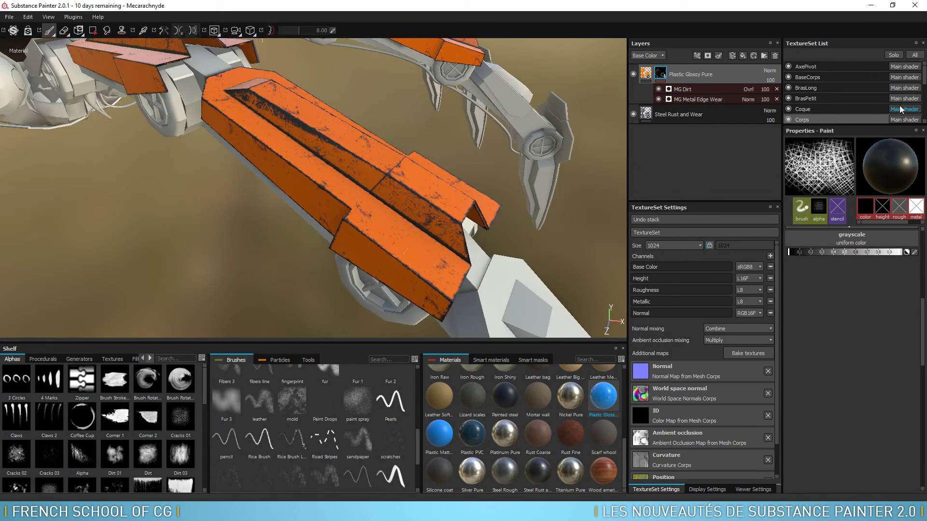
pyautogui.moveTo(860, 134); pyautogui.dragTo(861, 243)
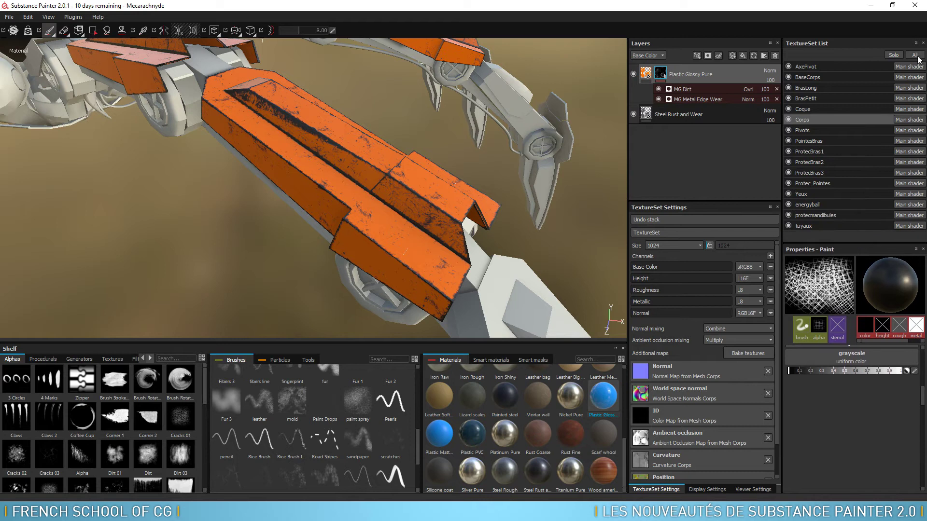
pyautogui.click(894, 55)
# Make ProtecBras2 the active texture set, show all sets, and expand the Plastic Glossy Pure mask
pyautogui.click(816, 150)
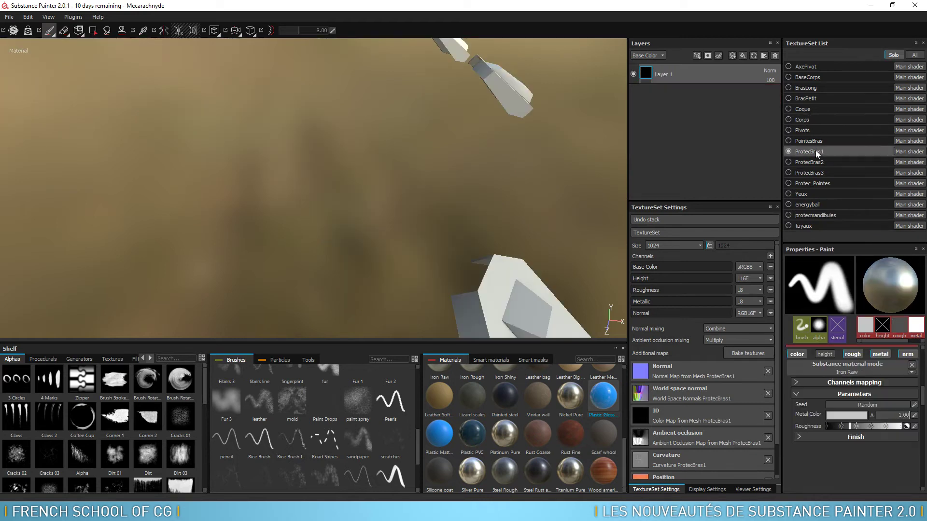
pyautogui.click(820, 139)
pyautogui.click(813, 164)
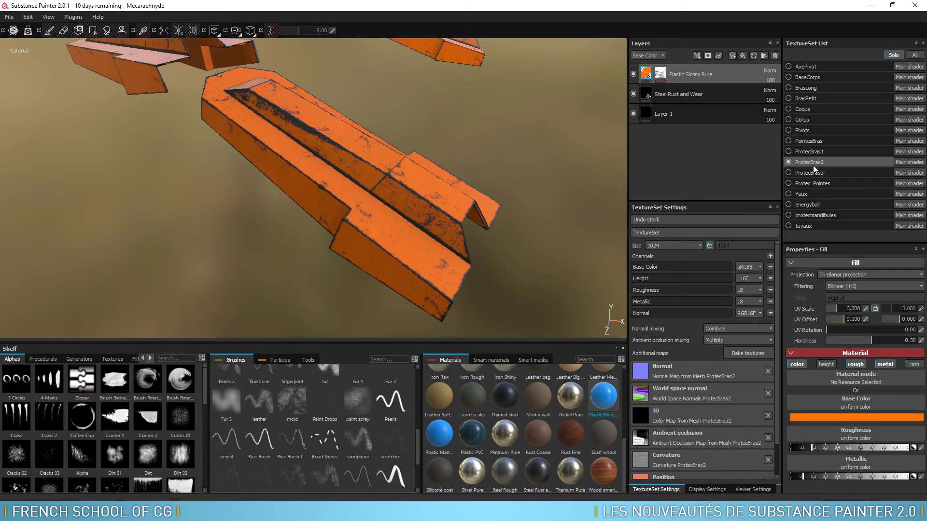
pyautogui.click(895, 57)
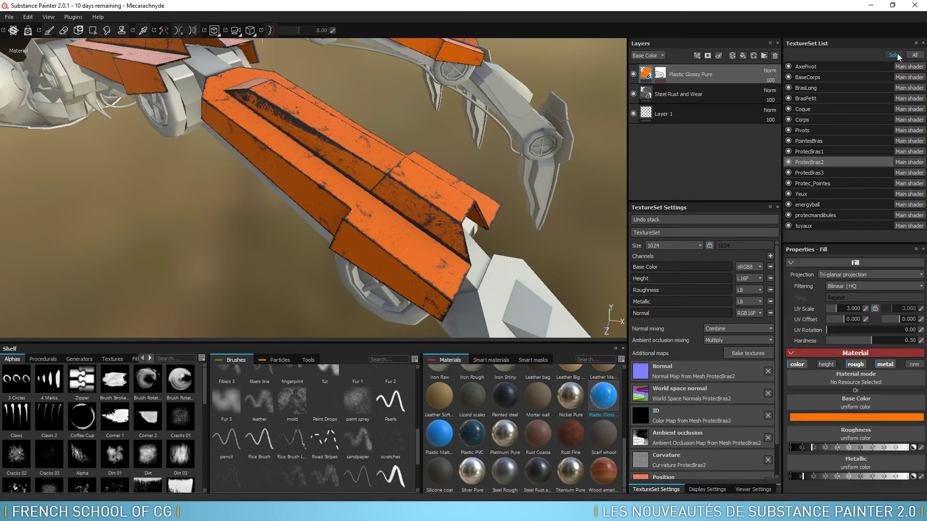
pyautogui.moveTo(378, 145)
pyautogui.keyDown('alt'); pyautogui.mouseDown()
pyautogui.moveTo(415, 133)
pyautogui.moveTo(476, 138)
pyautogui.mouseUp(); pyautogui.keyUp('alt')
pyautogui.click(659, 74)
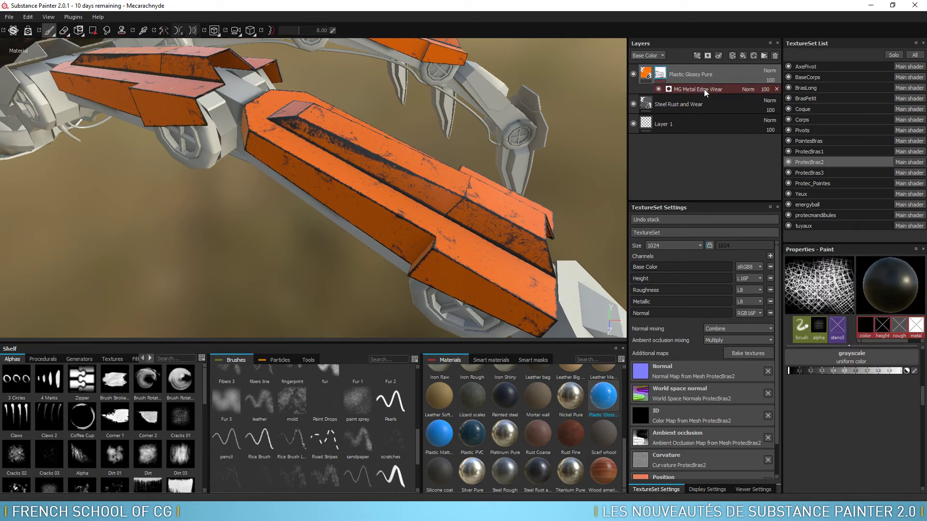
# Delete the MG Metal Edge Wear effect, leaving the Plastic Glossy Pure mask black
pyautogui.click(775, 88)
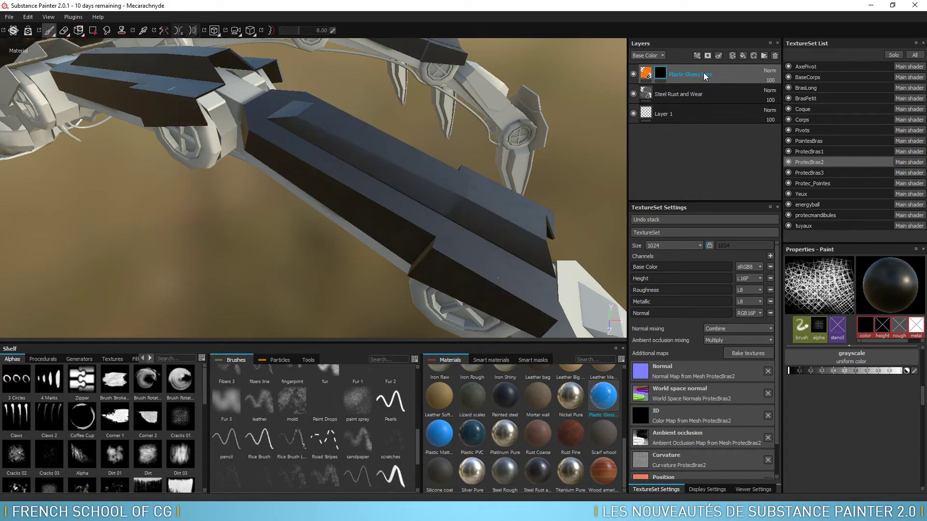
pyautogui.keyDown('alt'); pyautogui.moveTo(594, 166); pyautogui.dragTo(531, 171); pyautogui.keyUp('alt')
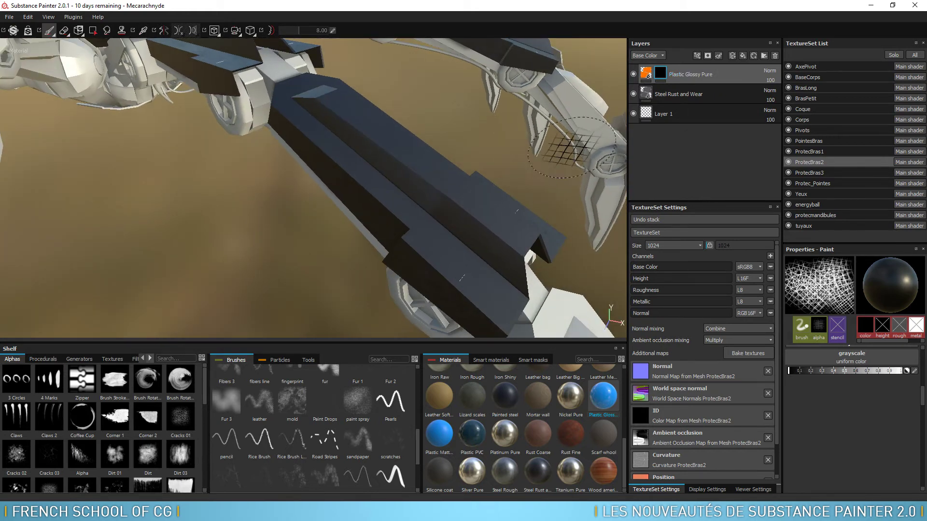
pyautogui.click(697, 56)
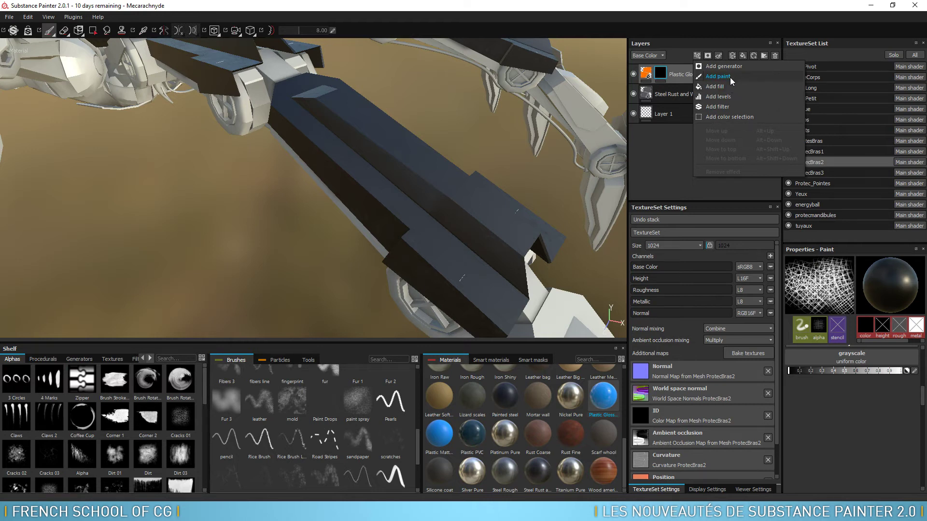
# Add a generator to the Plastic Glossy Pure mask and set it to MG Mask Builder
pyautogui.click(740, 66)
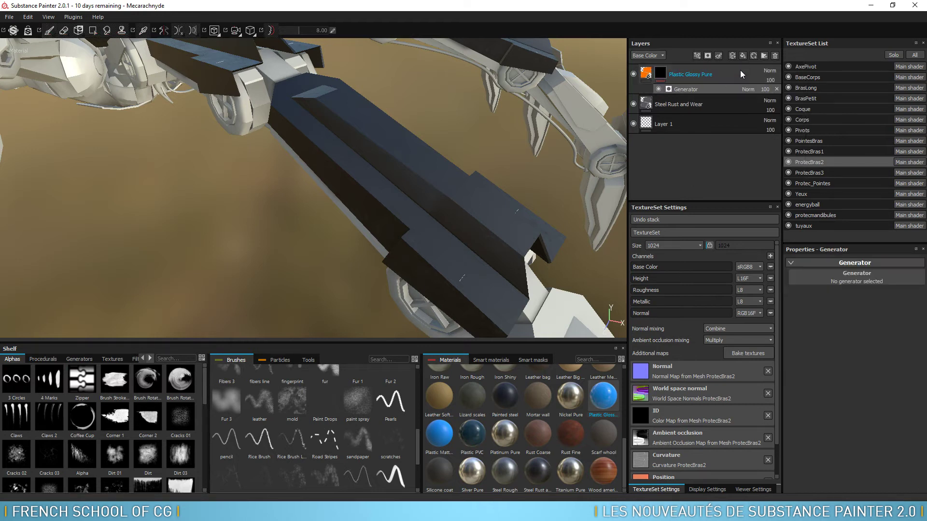
pyautogui.click(853, 279)
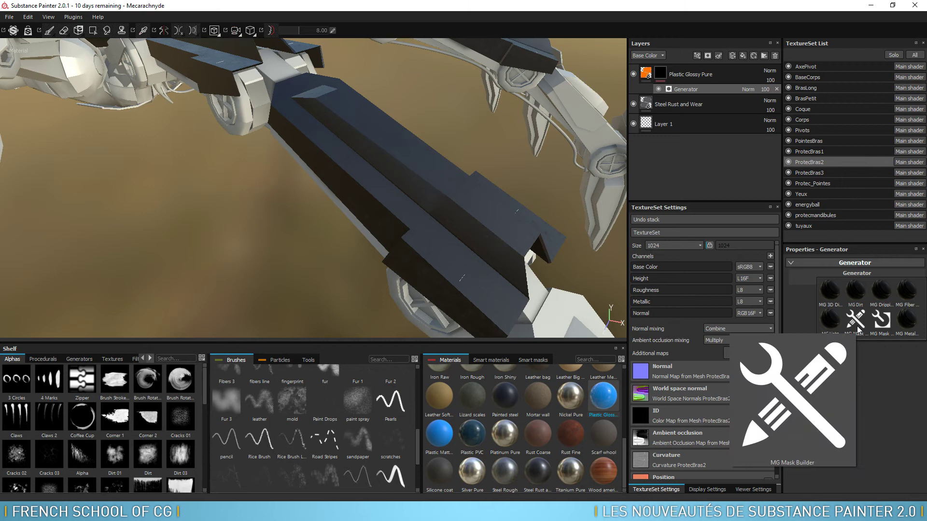
pyautogui.moveTo(881, 319)
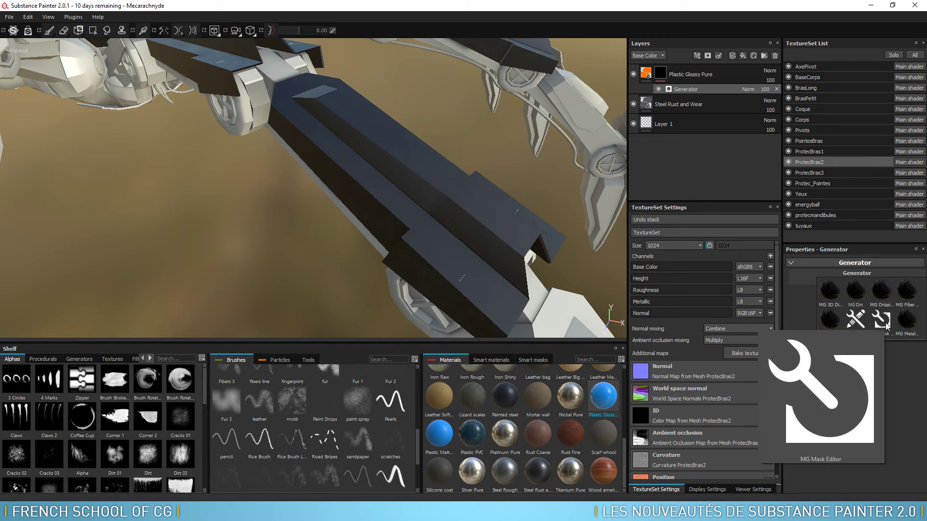
pyautogui.click(857, 320)
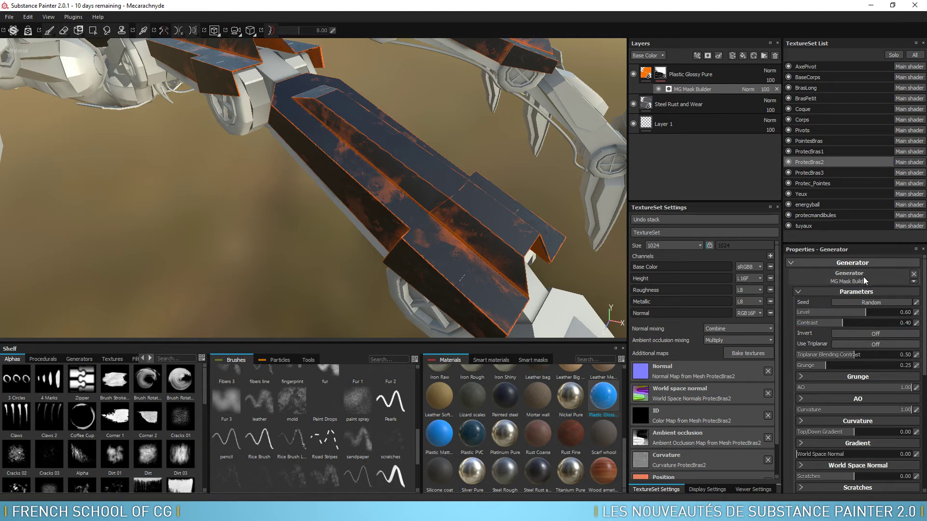
# Give MG Mask Builder Level 0.67, Contrast 0.48, Grunge 0.45, with Invert and Use Triplanar on
pyautogui.scroll(-2, 859, 338)
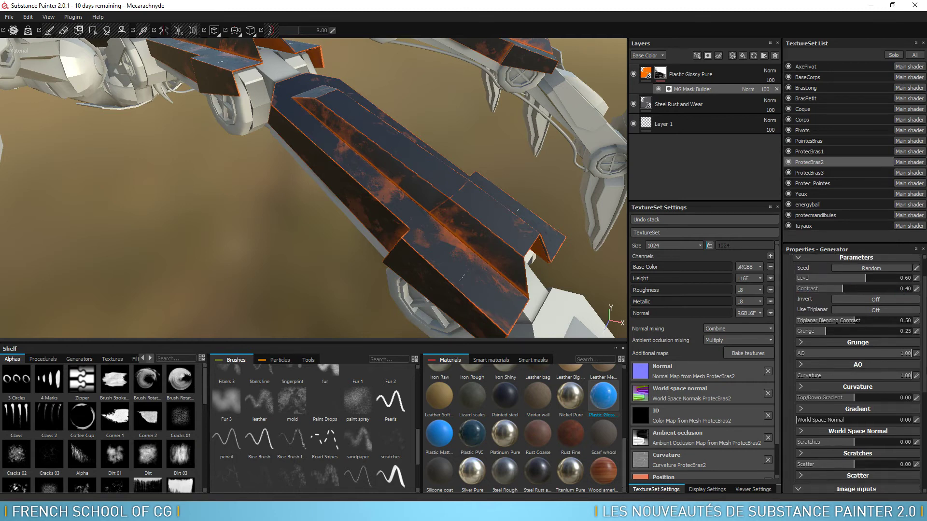
pyautogui.moveTo(852, 279); pyautogui.dragTo(869, 282)
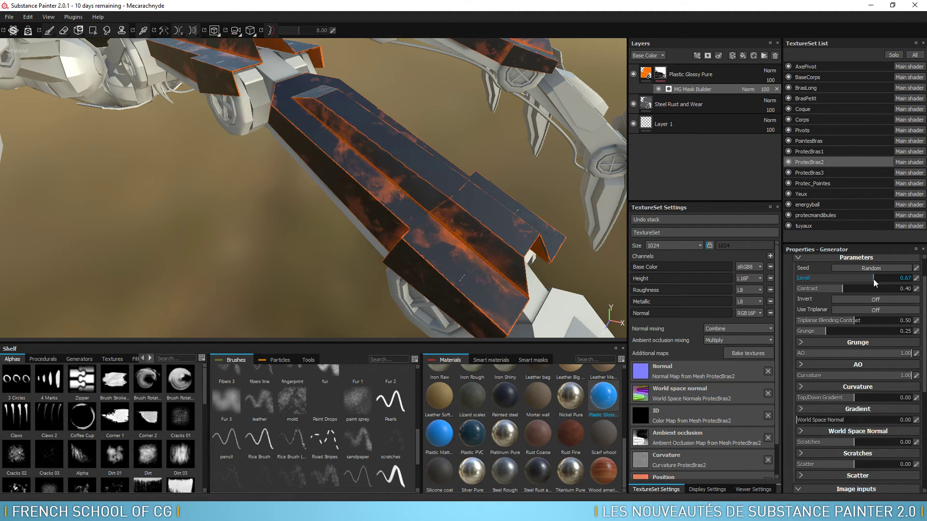
pyautogui.moveTo(843, 288)
pyautogui.mouseDown()
pyautogui.moveTo(874, 292)
pyautogui.moveTo(851, 290)
pyautogui.mouseUp()
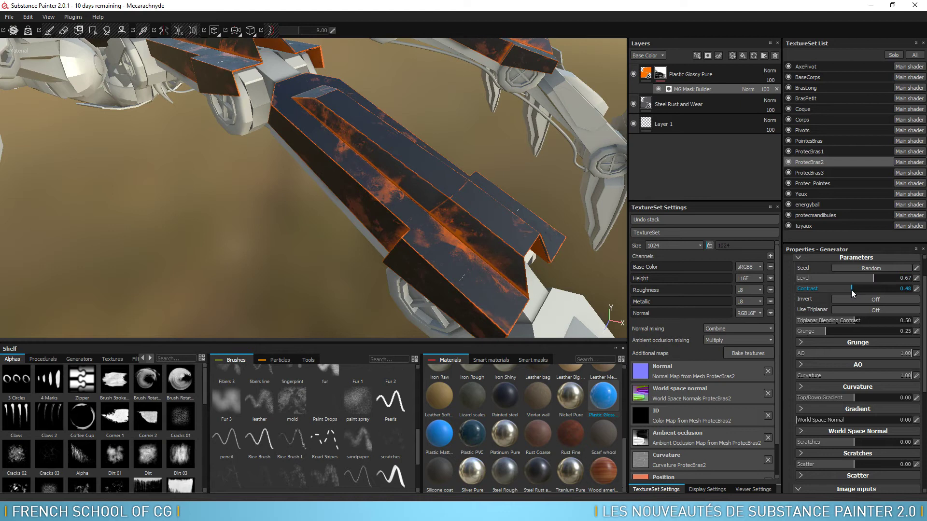
pyautogui.click(878, 299)
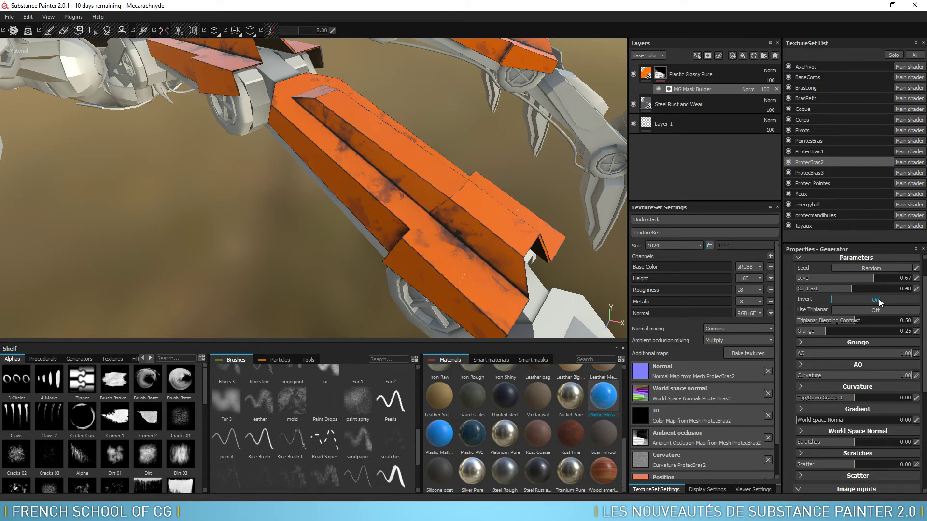
pyautogui.click(878, 299)
pyautogui.click(878, 309)
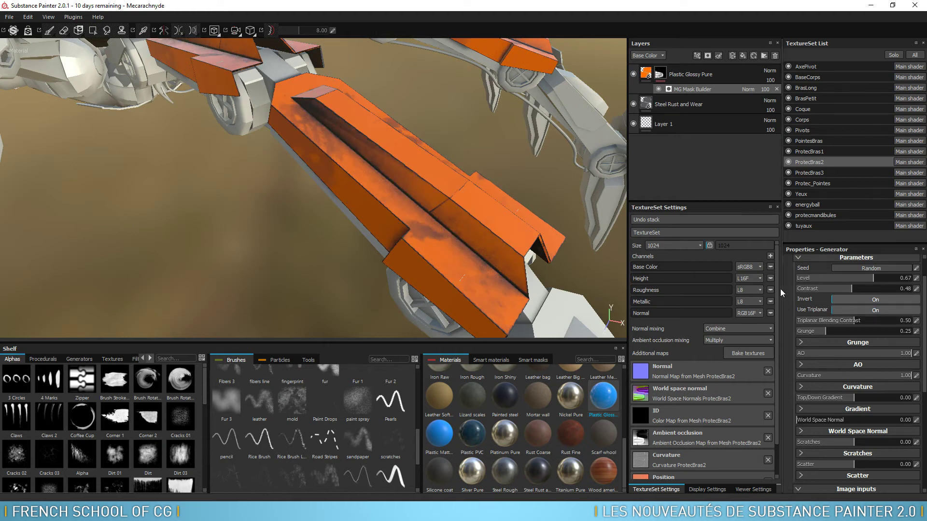
pyautogui.moveTo(841, 289)
pyautogui.mouseDown()
pyautogui.moveTo(826, 289)
pyautogui.moveTo(851, 288)
pyautogui.mouseUp()
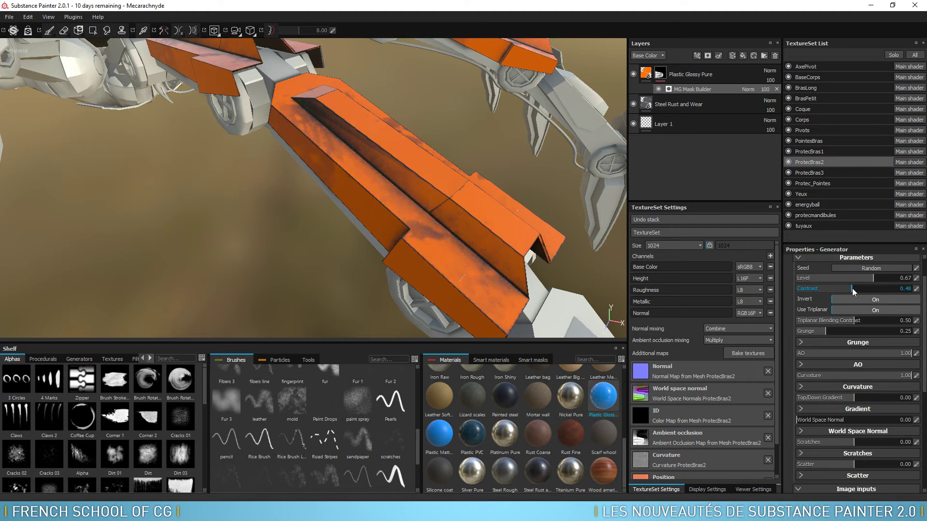
pyautogui.moveTo(833, 330); pyautogui.dragTo(842, 328)
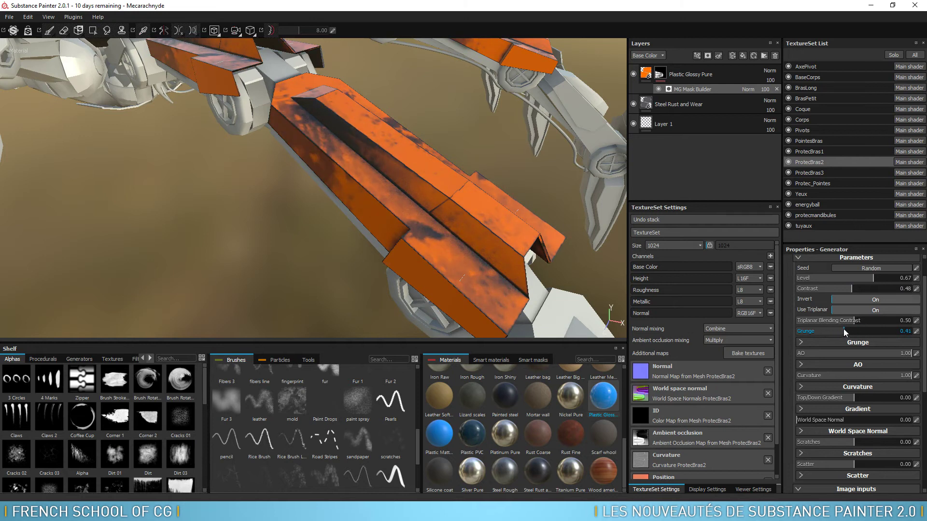
pyautogui.click(847, 330)
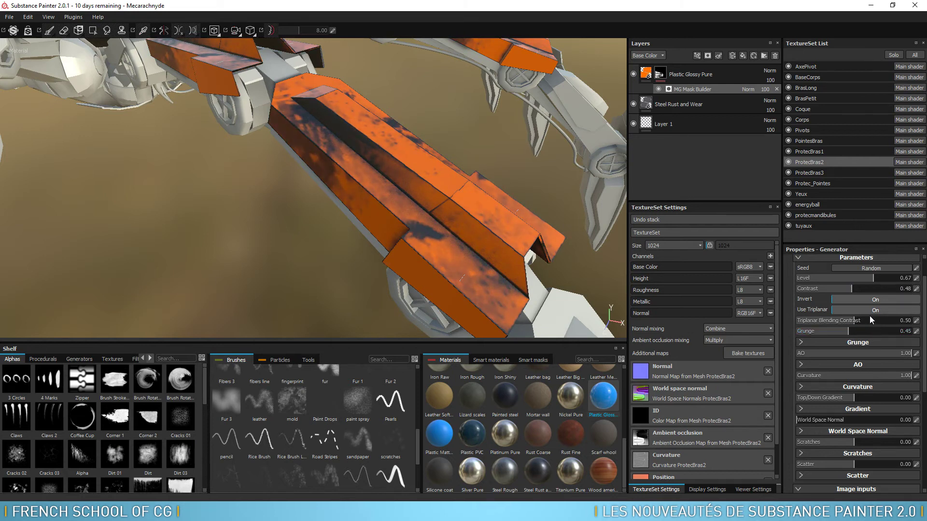
# Set Grunge Scale 9 and Secondary Custom Grunge 0.32, keep Invert off, and enable Use Custom Grunge
pyautogui.click(804, 343)
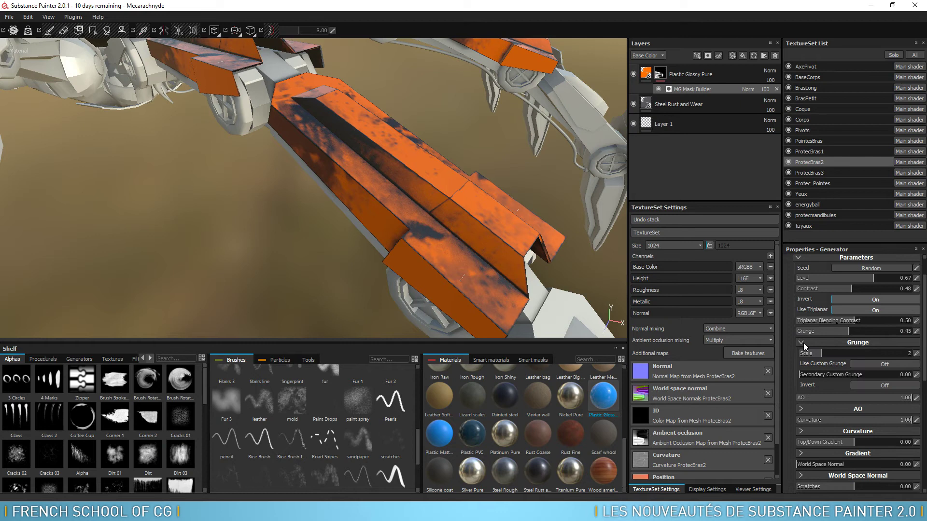
pyautogui.moveTo(835, 353); pyautogui.dragTo(900, 360)
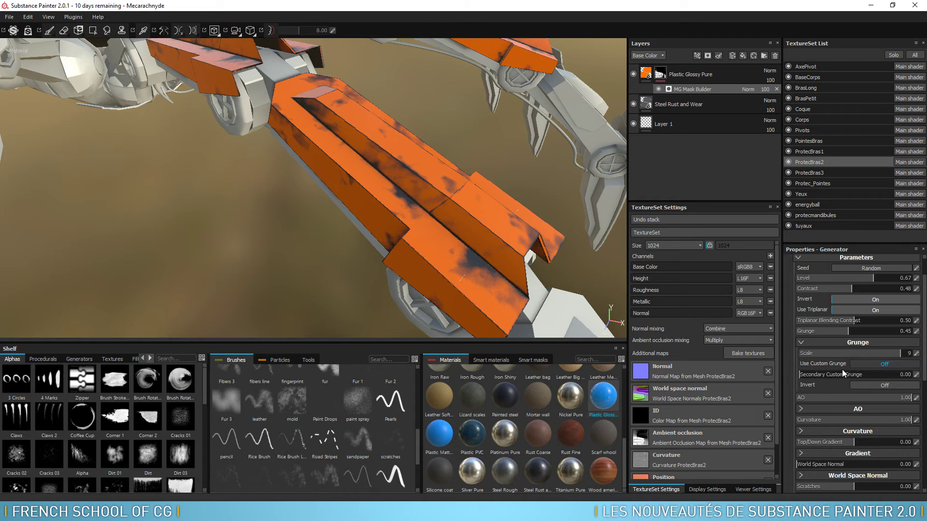
pyautogui.moveTo(819, 373); pyautogui.dragTo(835, 369)
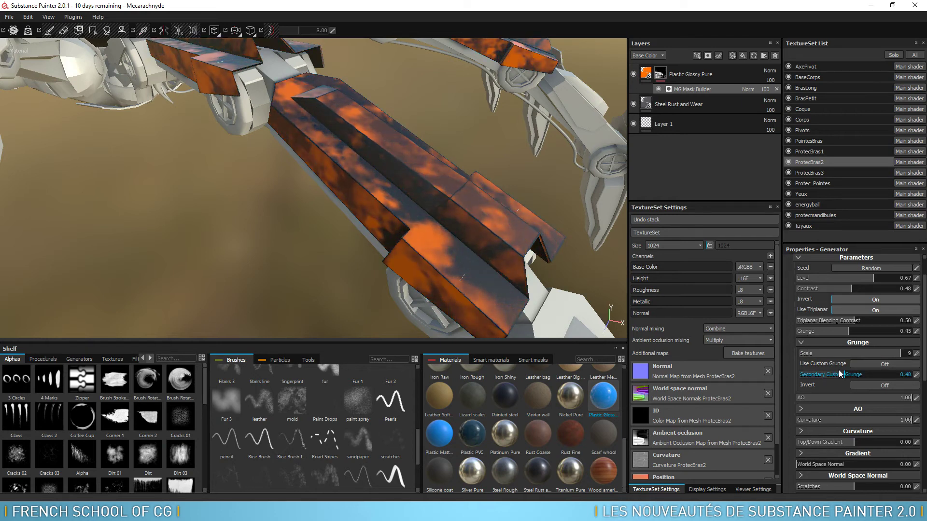
pyautogui.click(869, 386)
pyautogui.click(869, 385)
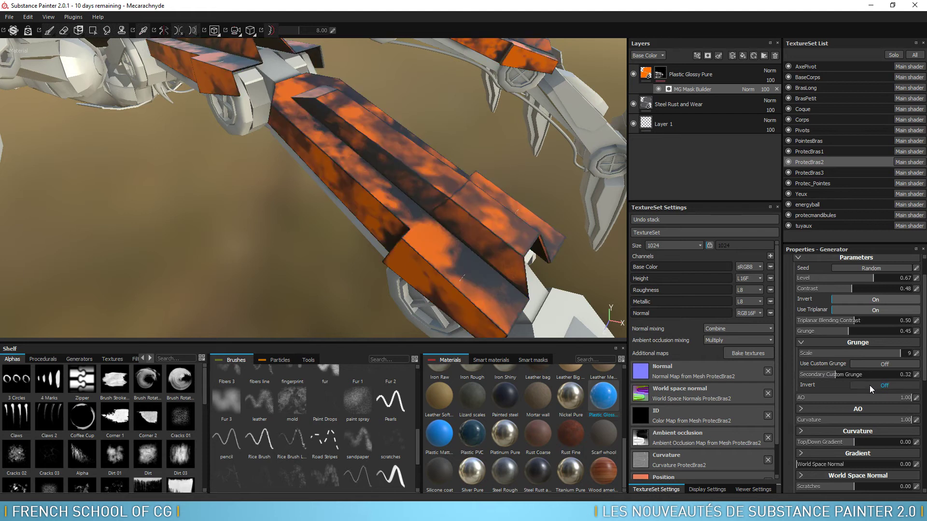
pyautogui.click(879, 365)
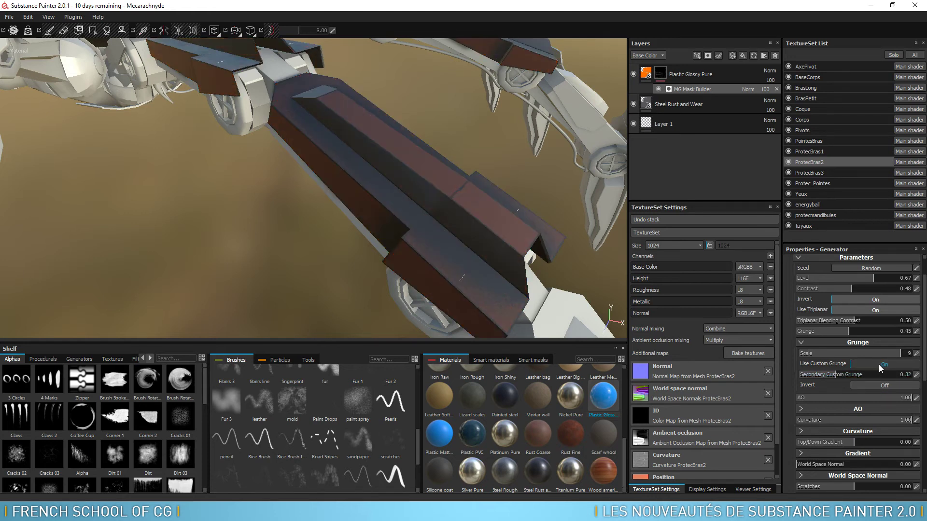
pyautogui.moveTo(925, 358); pyautogui.dragTo(925, 463)
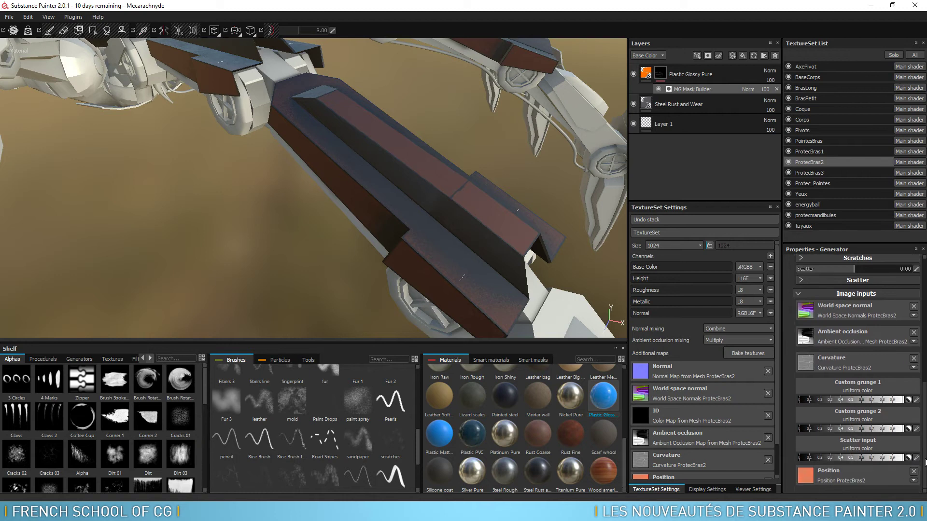
pyautogui.click(861, 387)
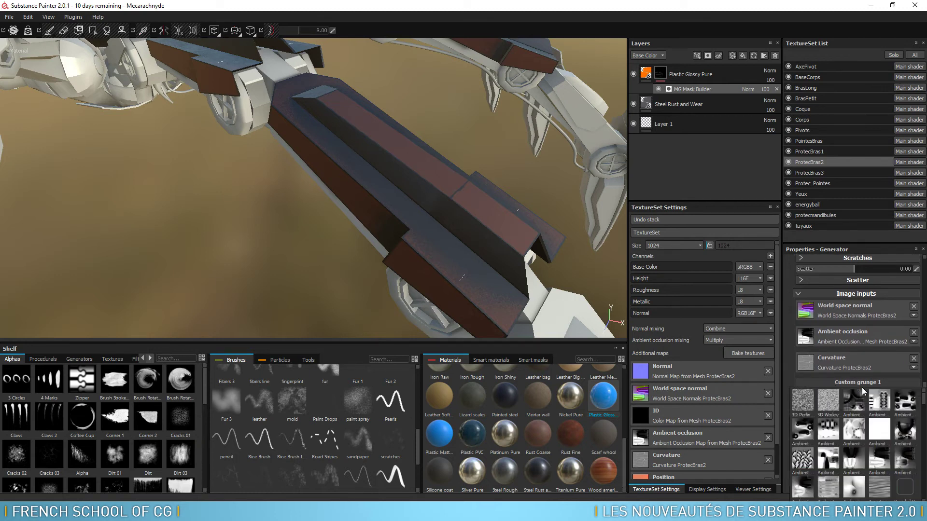
# Use 3D Perlin Noise for Custom grunge 1 and raise Secondary Custom Grunge to 0.41
pyautogui.click(806, 401)
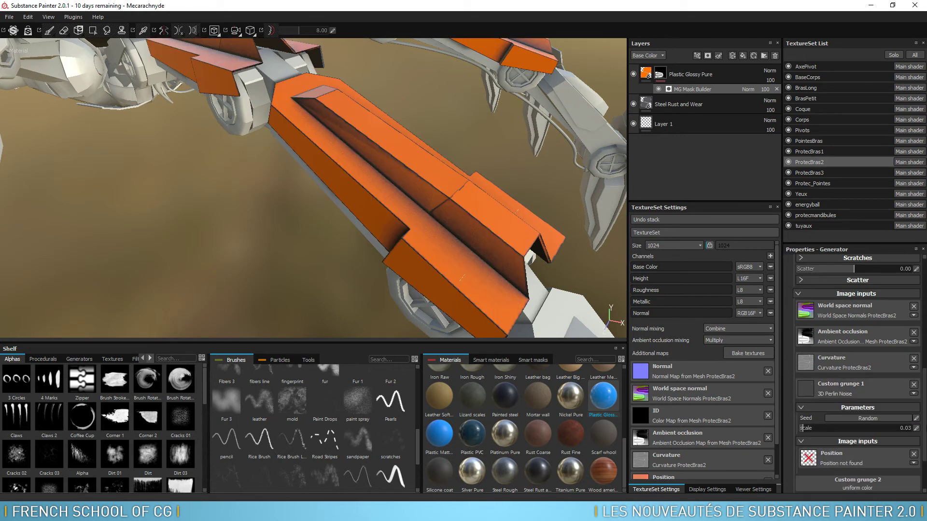
pyautogui.scroll(3, 920, 410)
pyautogui.scroll(3, 914, 396)
pyautogui.scroll(3, 910, 382)
pyautogui.scroll(3, 903, 366)
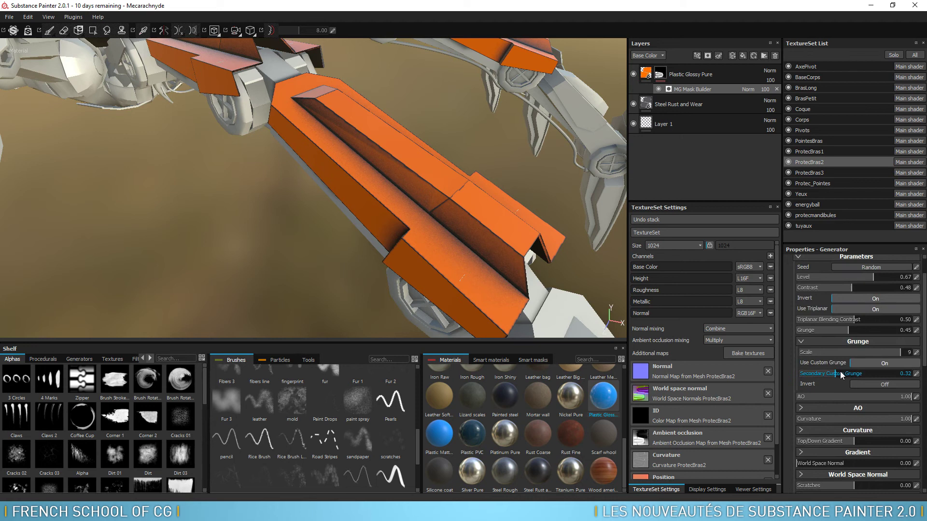
pyautogui.moveTo(839, 375)
pyautogui.mouseDown()
pyautogui.moveTo(853, 379)
pyautogui.moveTo(845, 376)
pyautogui.mouseUp()
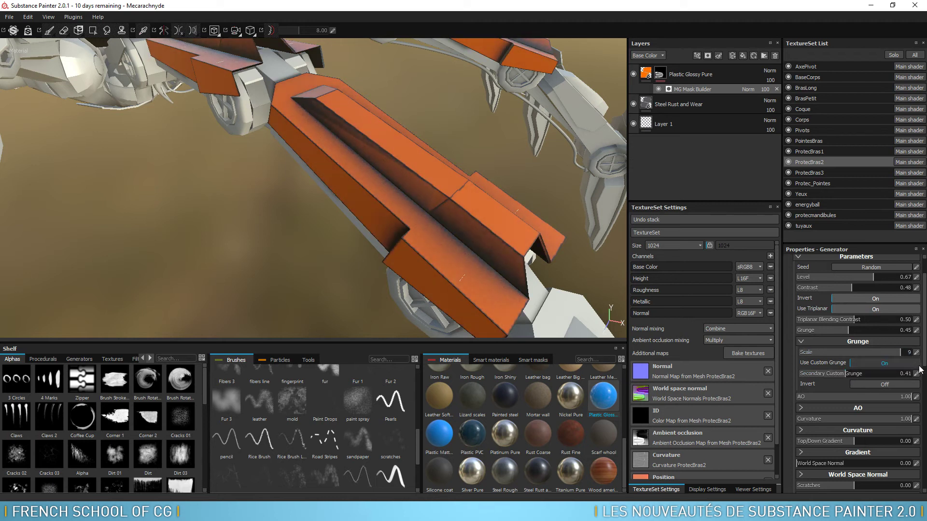
pyautogui.scroll(1, 857, 377)
# Raise the mask's Grunge amount to 0.59 and expand the AO section
pyautogui.scroll(1, 876, 360)
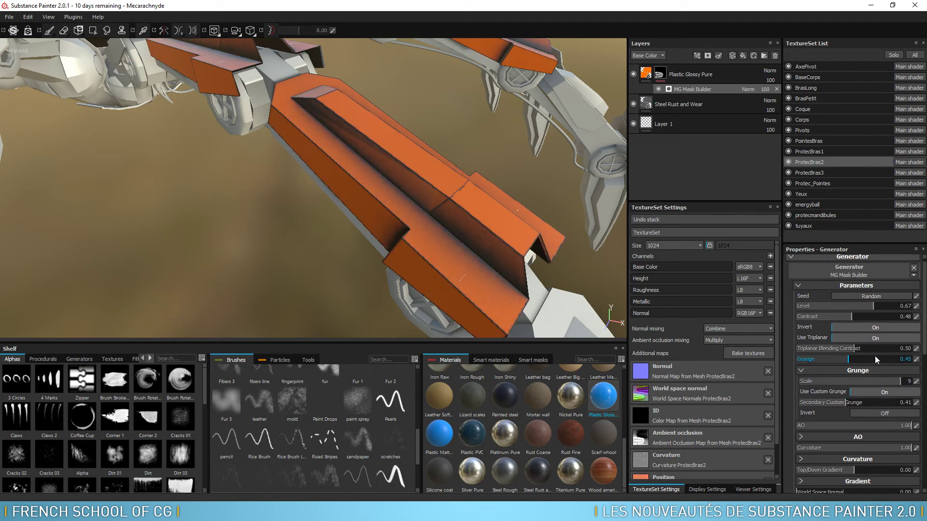
pyautogui.moveTo(853, 360); pyautogui.dragTo(863, 367)
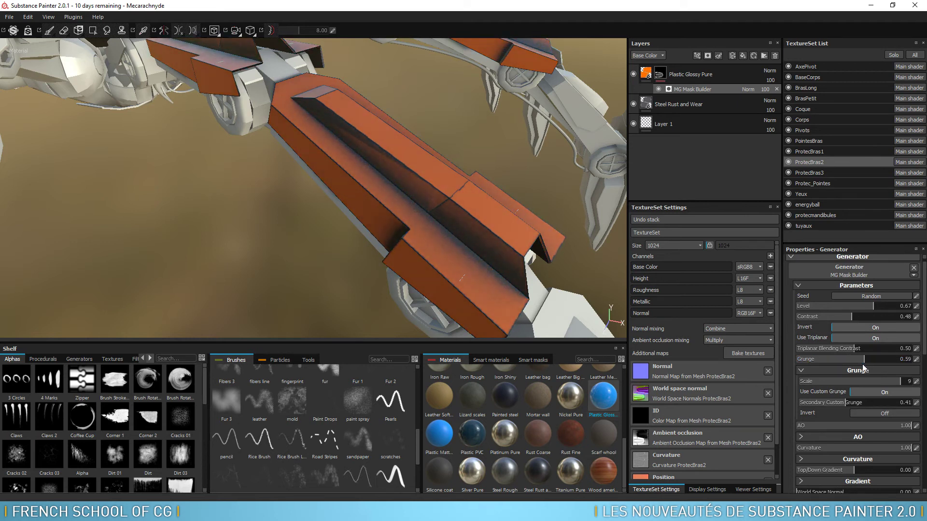
pyautogui.scroll(-3, 923, 338)
pyautogui.scroll(-3, 876, 372)
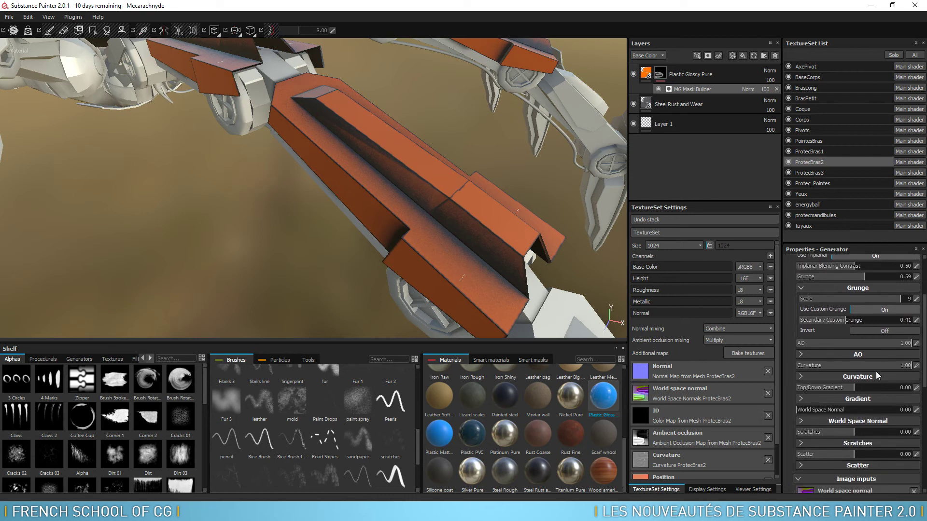
pyautogui.click(799, 355)
# Set AO Range 0.49, Noisiness 0.37, Noise Scale 6 and White Noise type
pyautogui.moveTo(859, 365)
pyautogui.mouseDown()
pyautogui.moveTo(881, 366)
pyautogui.moveTo(833, 376)
pyautogui.mouseUp()
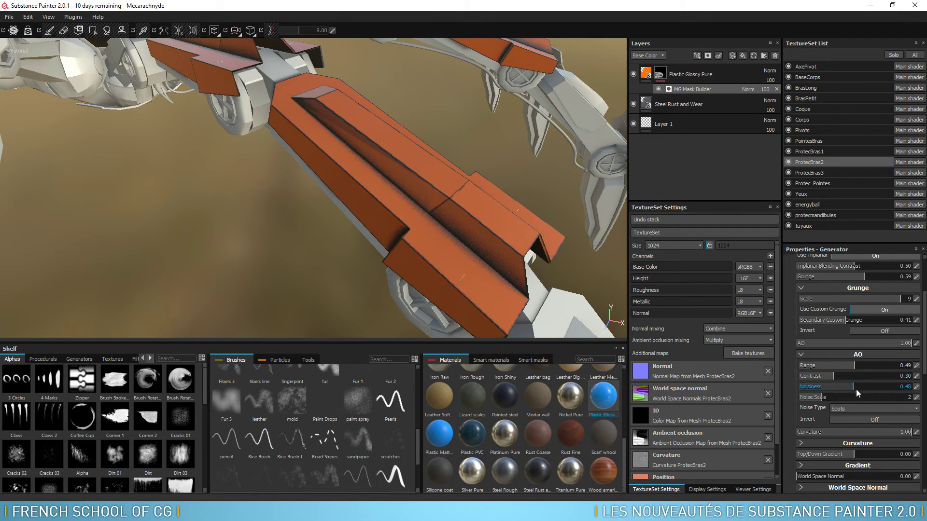
pyautogui.moveTo(876, 392)
pyautogui.mouseDown()
pyautogui.moveTo(841, 387)
pyautogui.moveTo(864, 403)
pyautogui.mouseUp()
pyautogui.click(830, 398)
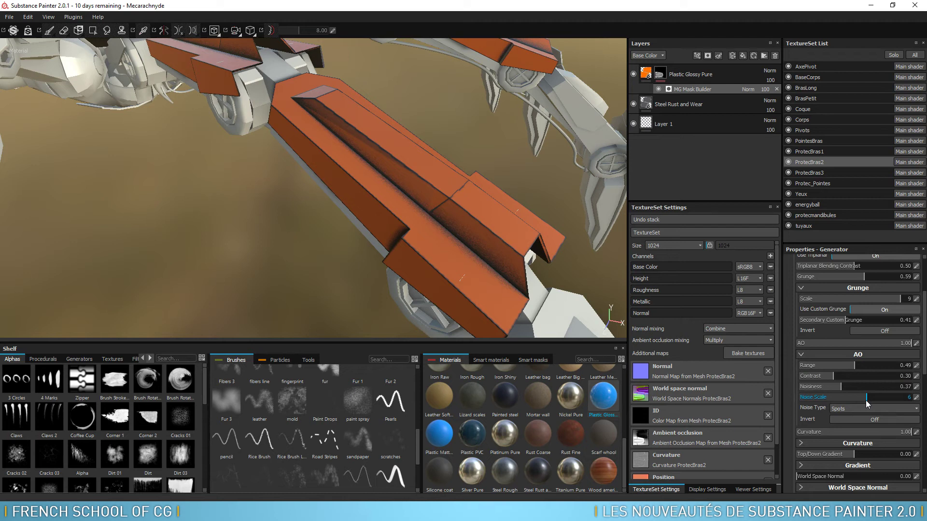
pyautogui.click(865, 408)
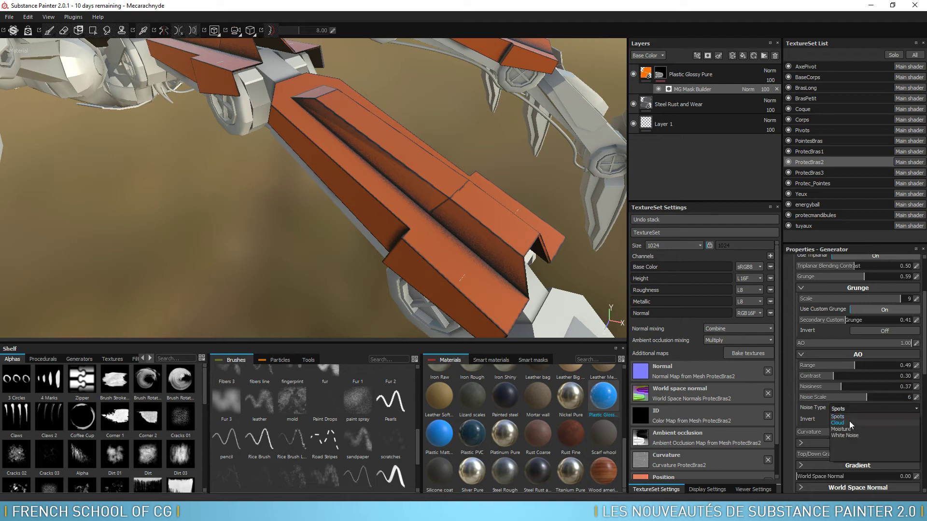
pyautogui.click(848, 422)
pyautogui.click(844, 427)
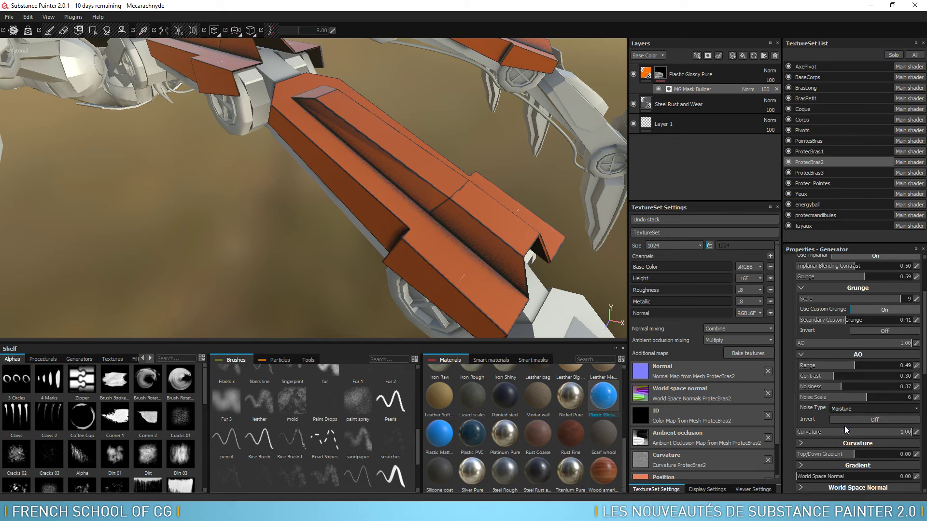
pyautogui.click(856, 406)
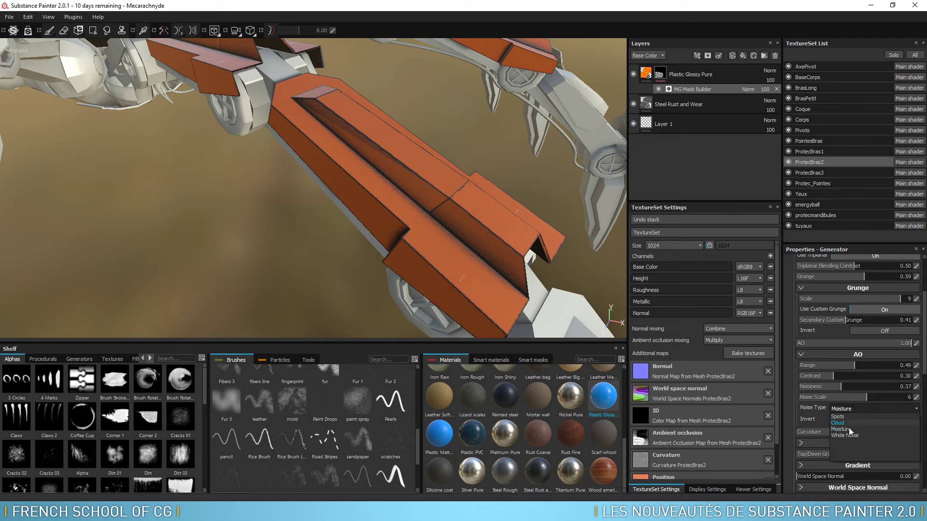
pyautogui.click(846, 437)
# Leave AO Invert off and expand the Curvature mask settings
pyautogui.click(868, 420)
pyautogui.click(868, 420)
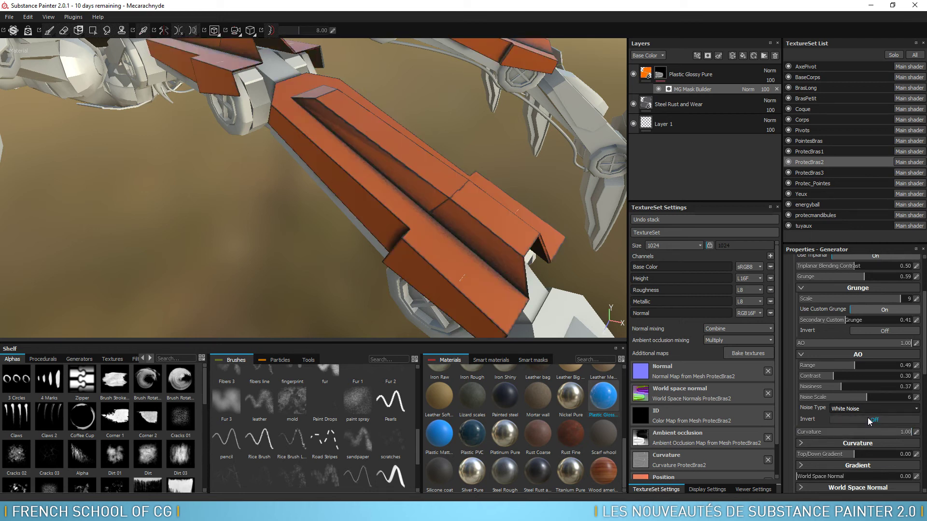
pyautogui.scroll(-2, 863, 389)
pyautogui.scroll(-1, 862, 384)
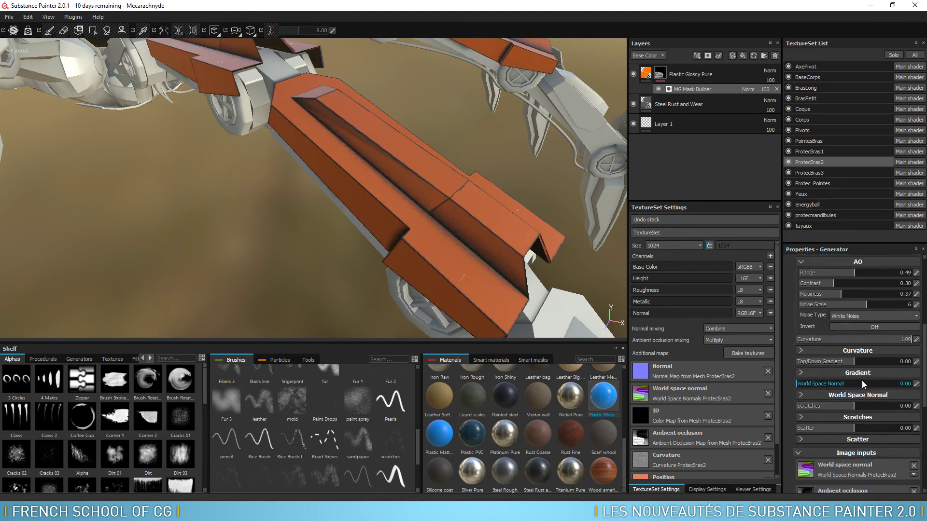
pyautogui.click(801, 350)
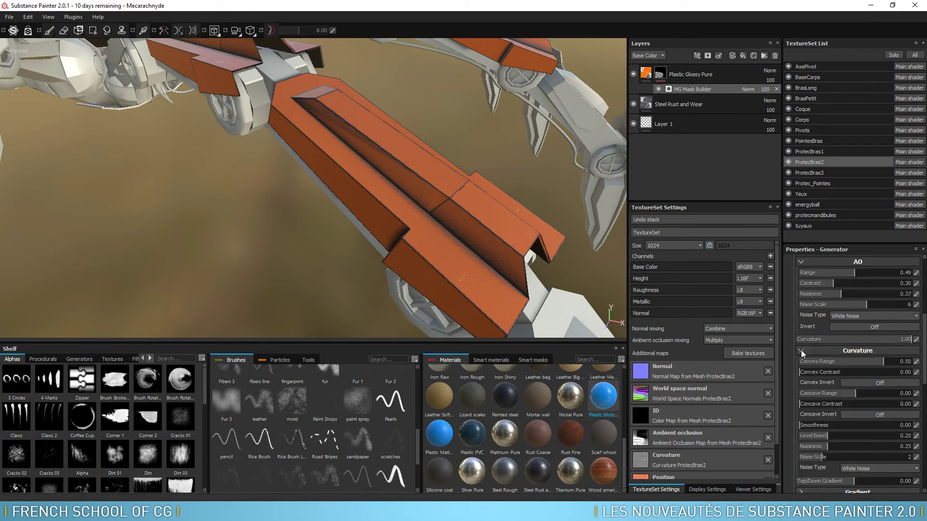
# Set Convex Range 0.55, Convex Contrast 0.37 with Invert off, and Concave Range 0.21
pyautogui.moveTo(908, 342)
pyautogui.mouseDown()
pyautogui.moveTo(786, 337)
pyautogui.moveTo(868, 341)
pyautogui.moveTo(798, 341)
pyautogui.mouseUp()
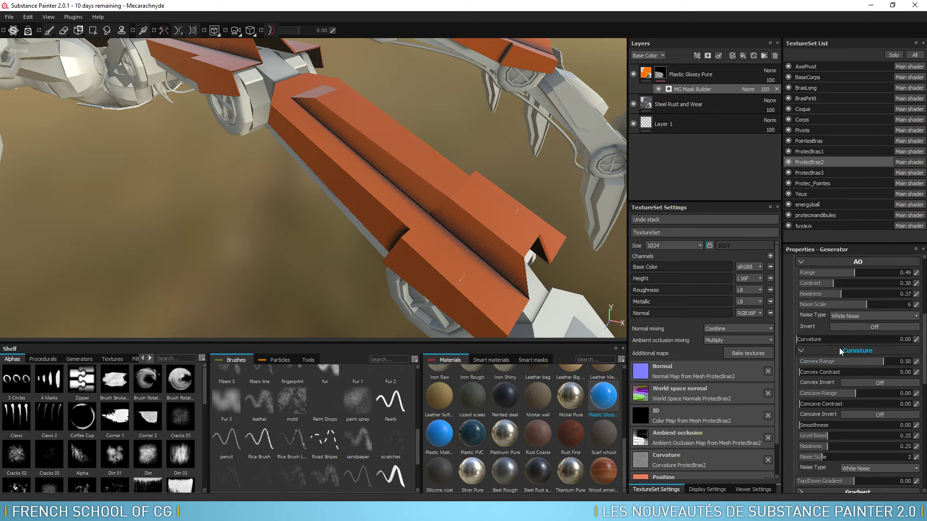
pyautogui.moveTo(816, 340); pyautogui.dragTo(872, 341)
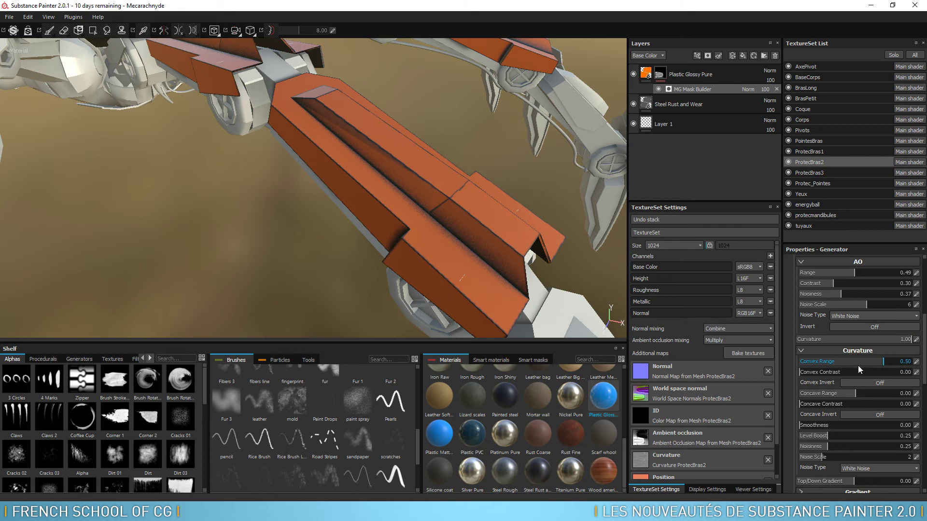
pyautogui.moveTo(879, 361)
pyautogui.mouseDown()
pyautogui.moveTo(851, 358)
pyautogui.moveTo(887, 364)
pyautogui.moveTo(841, 369)
pyautogui.mouseUp()
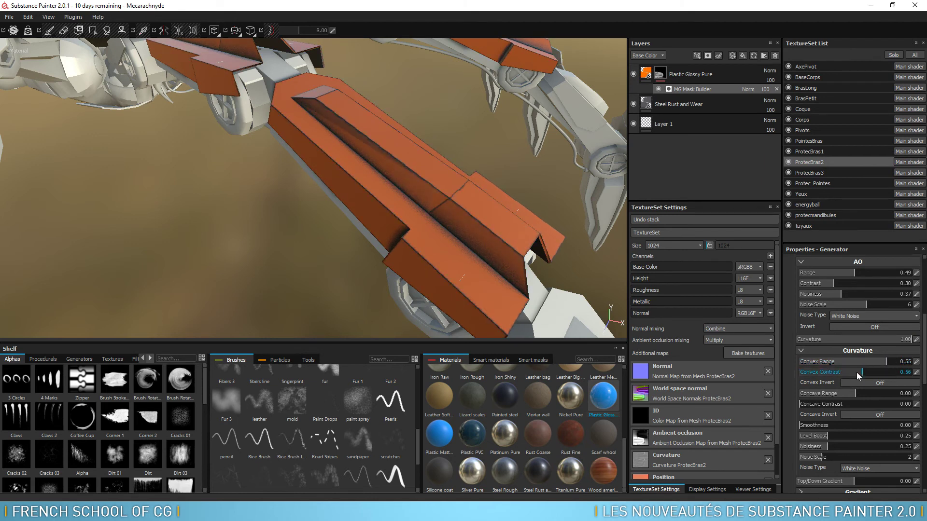
pyautogui.click(880, 383)
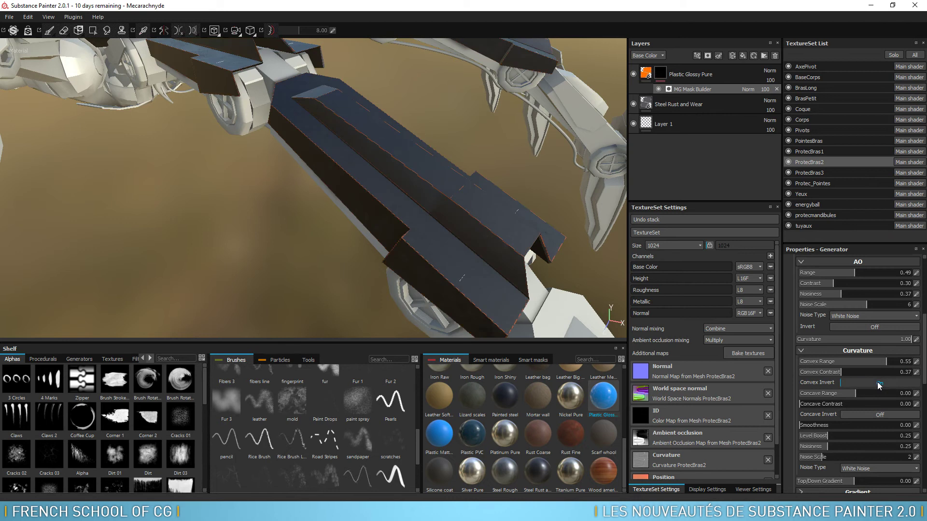
pyautogui.click(880, 384)
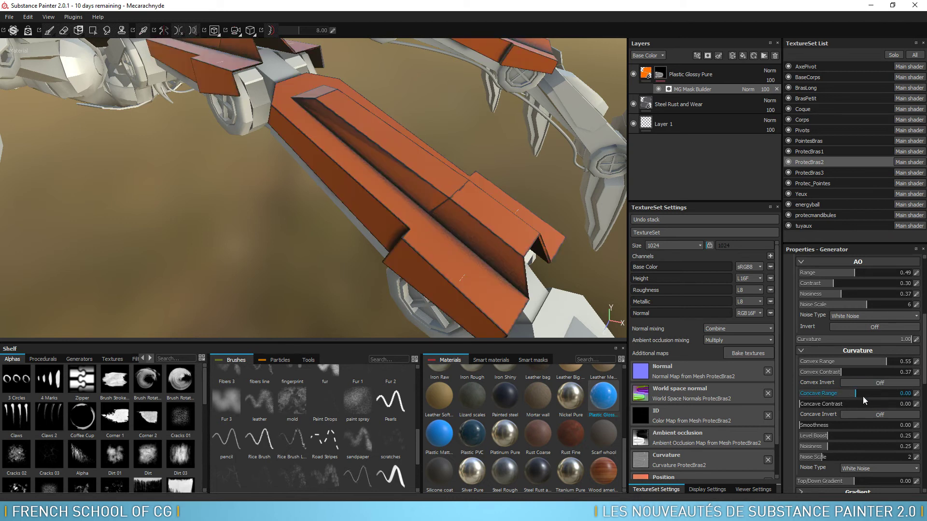
pyautogui.moveTo(883, 398)
pyautogui.mouseDown()
pyautogui.moveTo(816, 396)
pyautogui.moveTo(866, 401)
pyautogui.mouseUp()
pyautogui.moveTo(807, 403)
pyautogui.mouseDown()
pyautogui.moveTo(844, 406)
pyautogui.moveTo(796, 403)
pyautogui.moveTo(861, 411)
pyautogui.mouseUp()
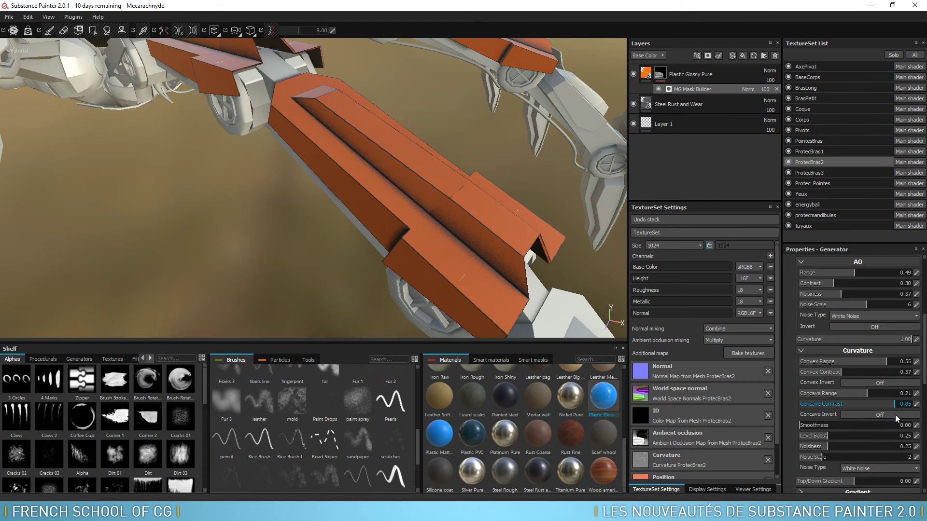
pyautogui.moveTo(887, 404); pyautogui.dragTo(829, 406)
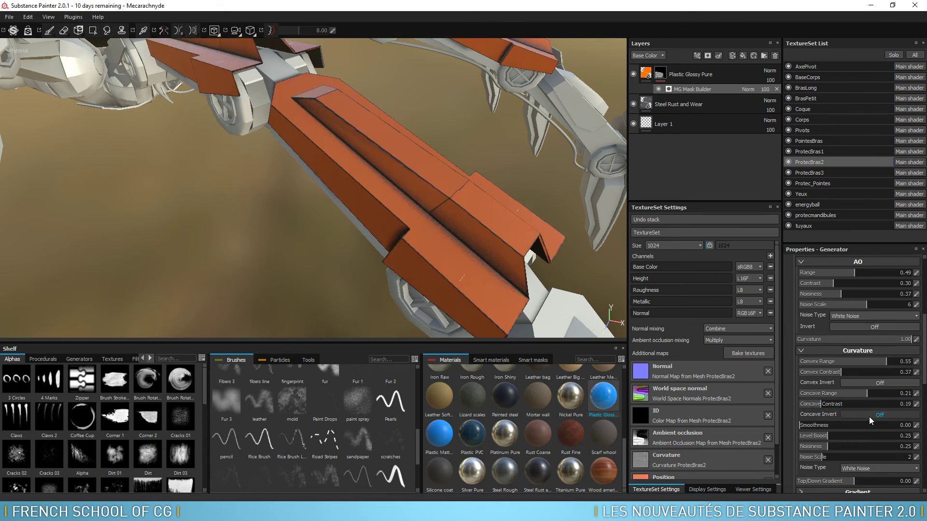
# Set curvature Smoothness 1.52, Level Boost 0.48, Noise Scale 1 and Moisture noise type
pyautogui.click(817, 427)
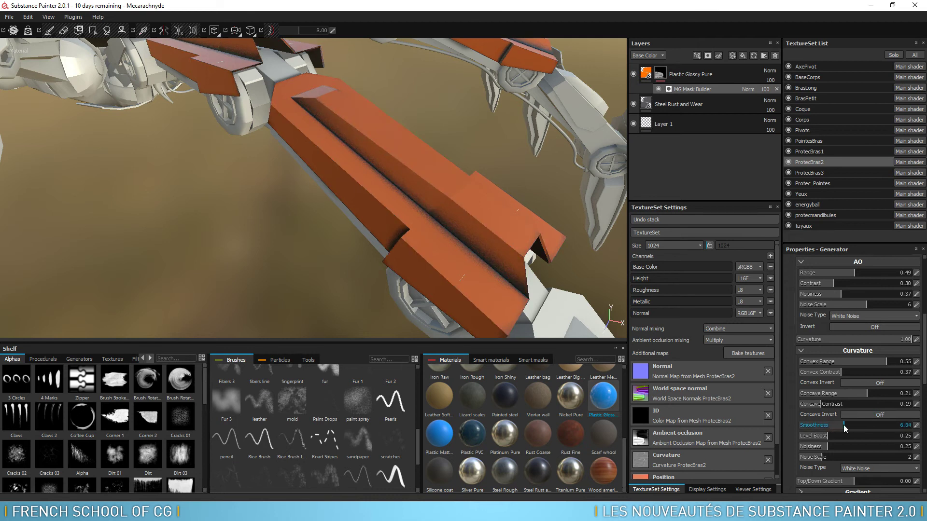
pyautogui.click(813, 425)
pyautogui.moveTo(832, 435); pyautogui.dragTo(853, 437)
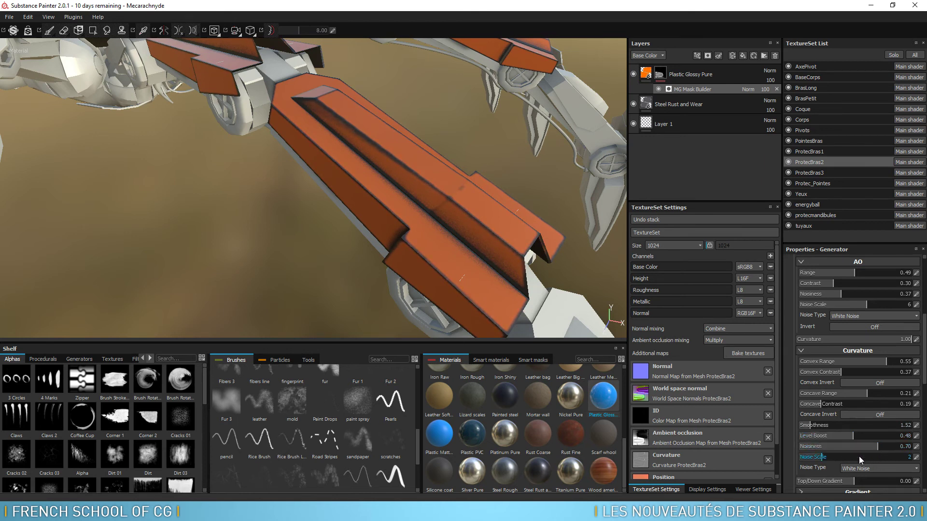
pyautogui.moveTo(824, 458); pyautogui.dragTo(812, 458)
pyautogui.scroll(3, 513, 255)
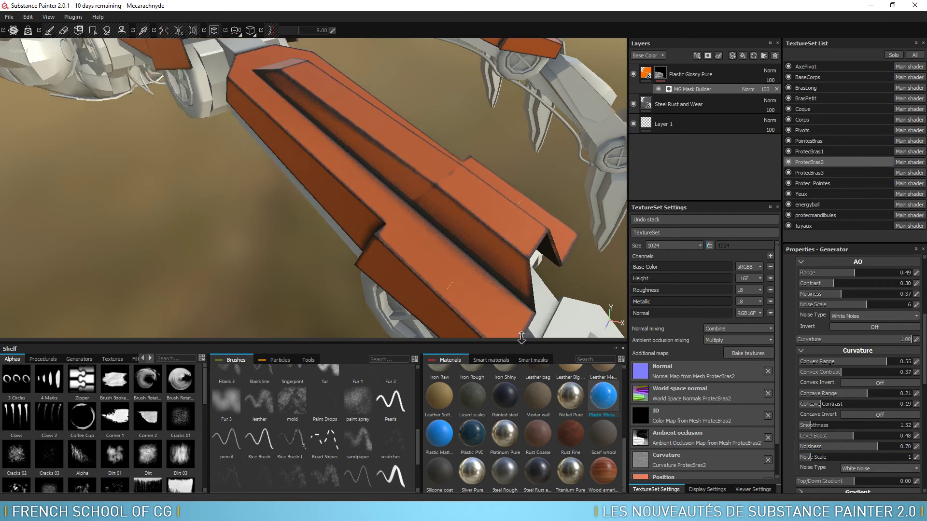
pyautogui.scroll(2, 500, 302)
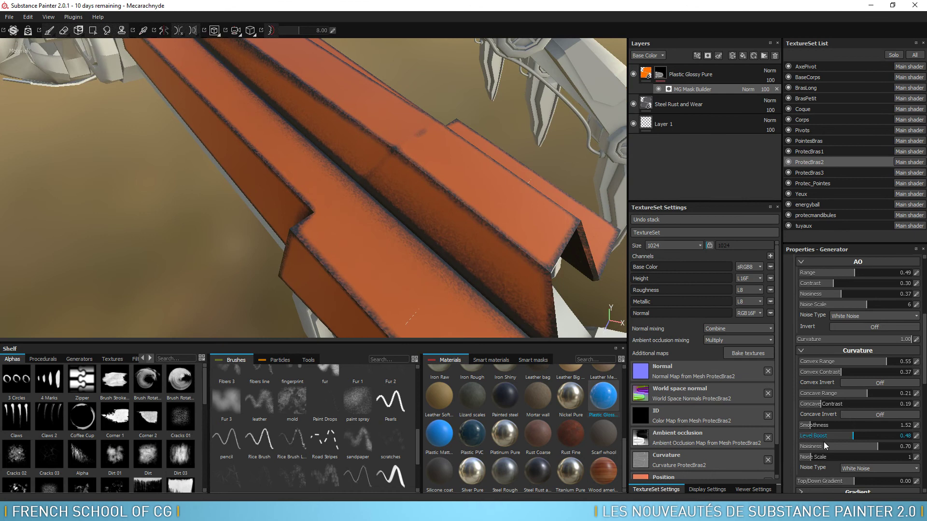
pyautogui.click(865, 468)
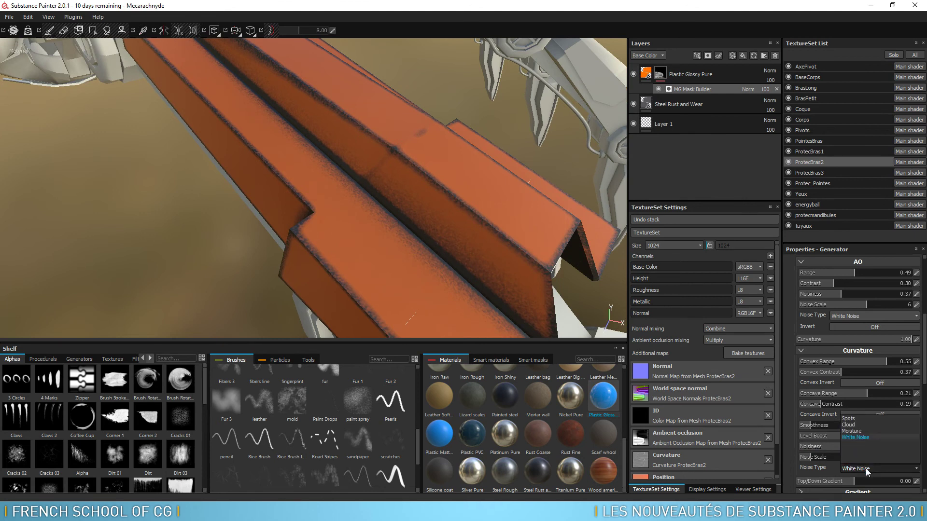
pyautogui.click(852, 418)
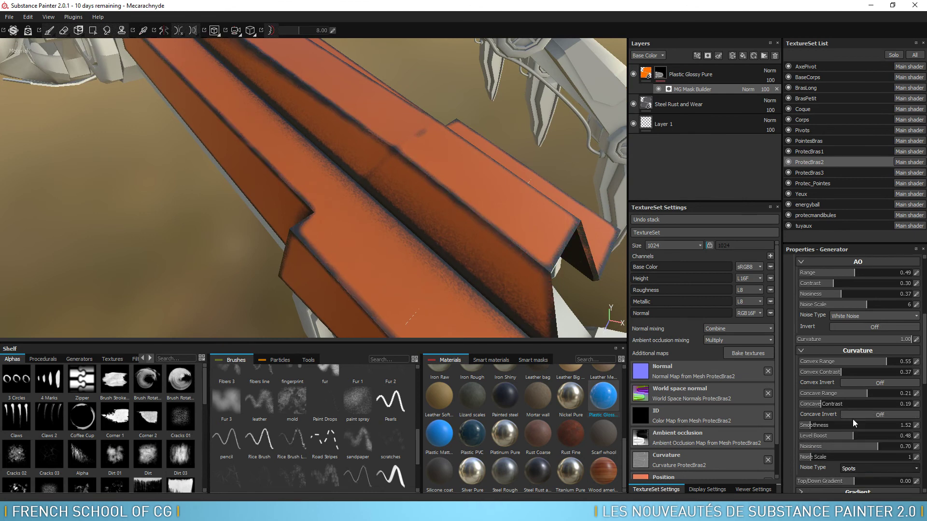
pyautogui.click(865, 468)
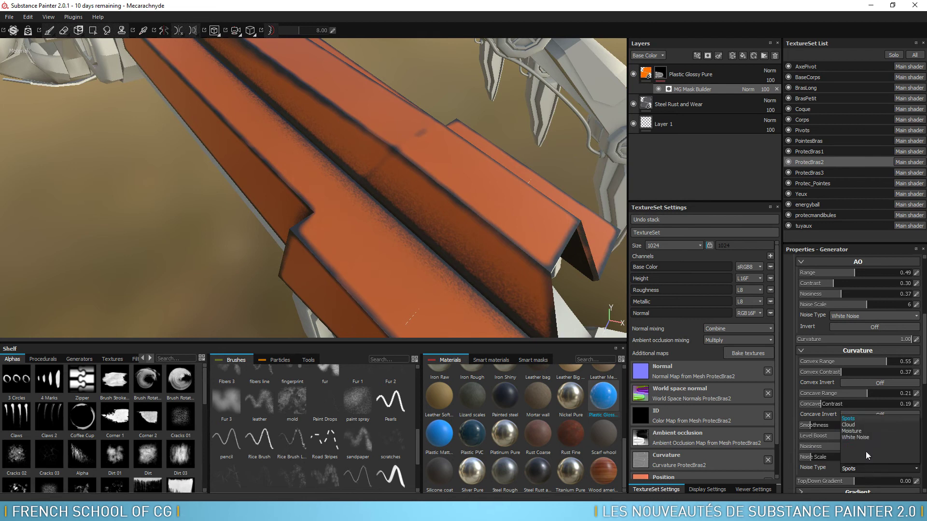
pyautogui.click(864, 433)
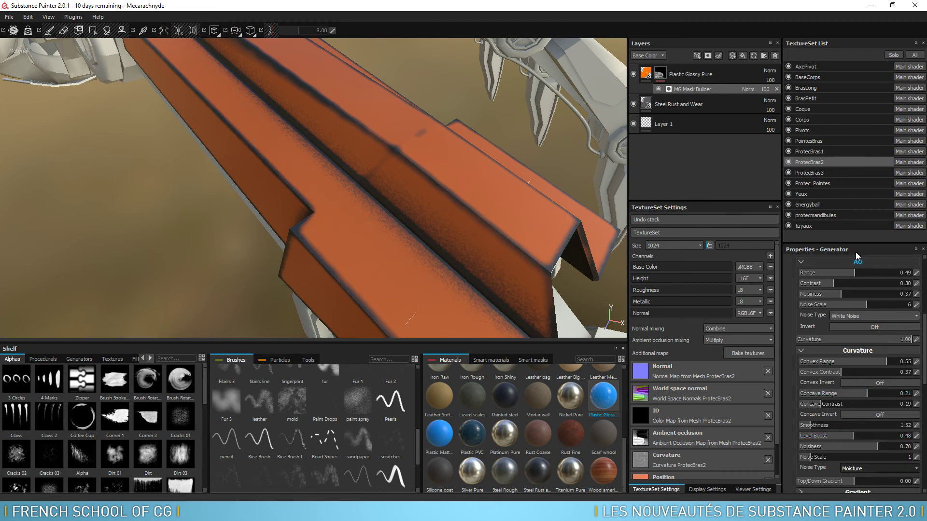
# Raise the World Space Normal contribution in the mask to 1.00
pyautogui.moveTo(924, 349); pyautogui.dragTo(924, 418)
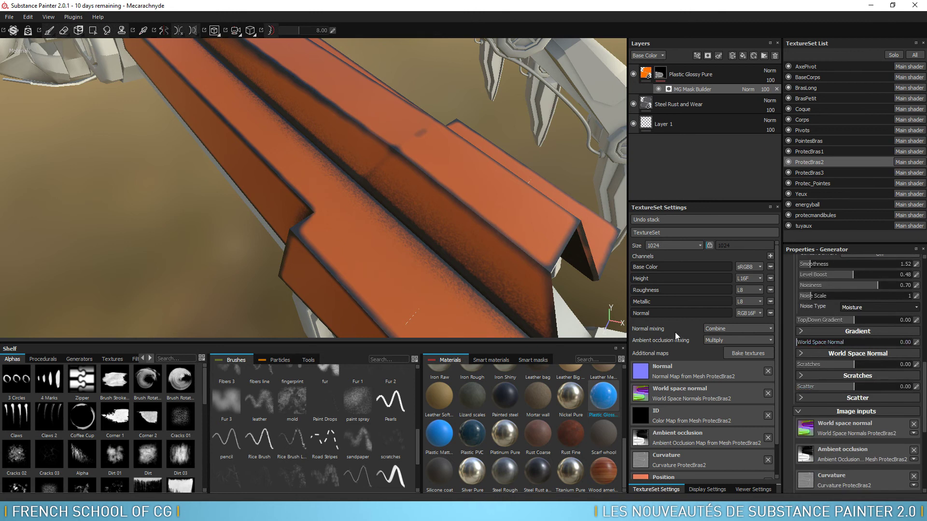
pyautogui.moveTo(523, 159)
pyautogui.keyDown('alt'); pyautogui.mouseDown()
pyautogui.moveTo(544, 91)
pyautogui.moveTo(552, 141)
pyautogui.mouseUp(); pyautogui.keyUp('alt')
pyautogui.moveTo(806, 346); pyautogui.dragTo(915, 353)
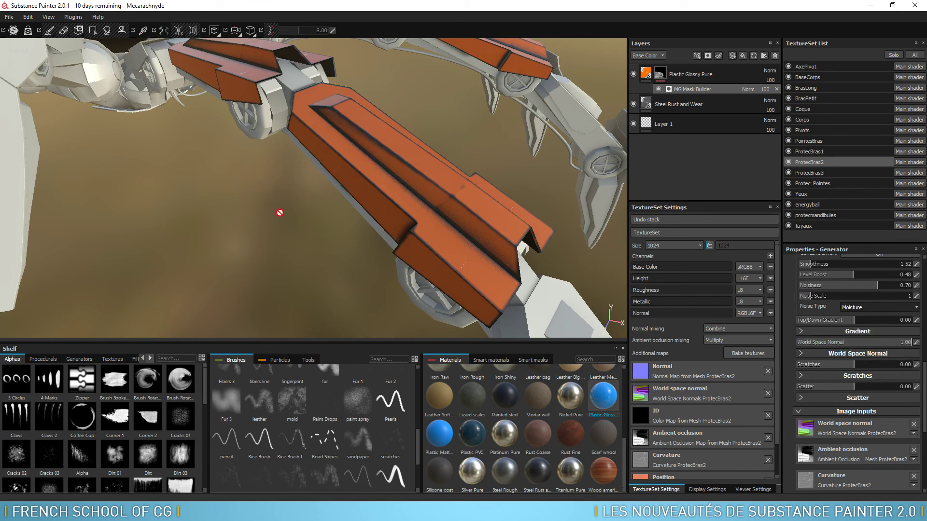
pyautogui.click(802, 353)
# Tune World Space Normal intensities: adjust Top, Back to 0.57, Right to 0.07, Left to 0.17
pyautogui.moveTo(856, 362)
pyautogui.mouseDown()
pyautogui.moveTo(880, 365)
pyautogui.moveTo(799, 366)
pyautogui.moveTo(856, 364)
pyautogui.moveTo(836, 361)
pyautogui.moveTo(843, 361)
pyautogui.moveTo(839, 386)
pyautogui.moveTo(860, 392)
pyautogui.moveTo(809, 395)
pyautogui.moveTo(879, 396)
pyautogui.mouseUp()
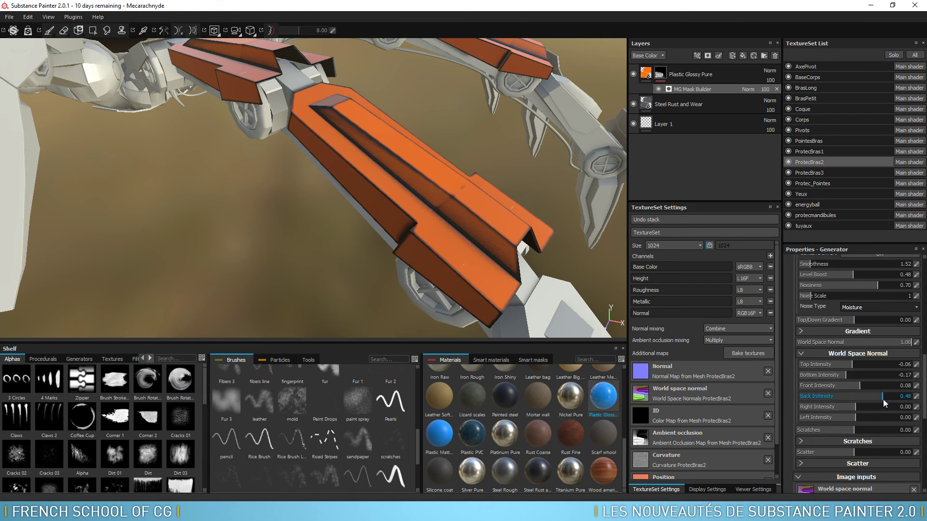
pyautogui.keyDown('alt'); pyautogui.moveTo(323, 216); pyautogui.dragTo(478, 260); pyautogui.keyUp('alt')
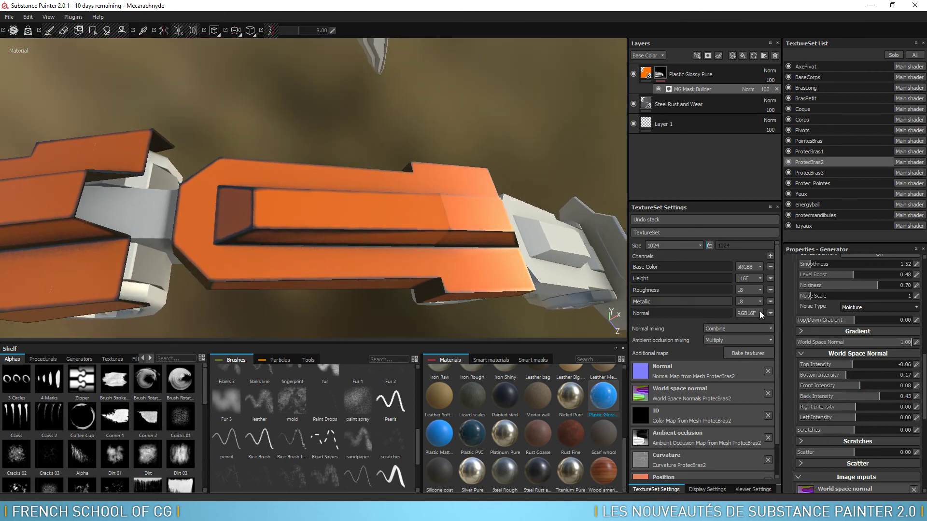
pyautogui.moveTo(880, 398)
pyautogui.mouseDown()
pyautogui.moveTo(904, 398)
pyautogui.moveTo(855, 407)
pyautogui.mouseUp()
pyautogui.moveTo(396, 202)
pyautogui.keyDown('alt'); pyautogui.mouseDown()
pyautogui.moveTo(478, 139)
pyautogui.moveTo(607, 219)
pyautogui.mouseUp(); pyautogui.keyUp('alt')
pyautogui.moveTo(858, 413); pyautogui.dragTo(865, 418)
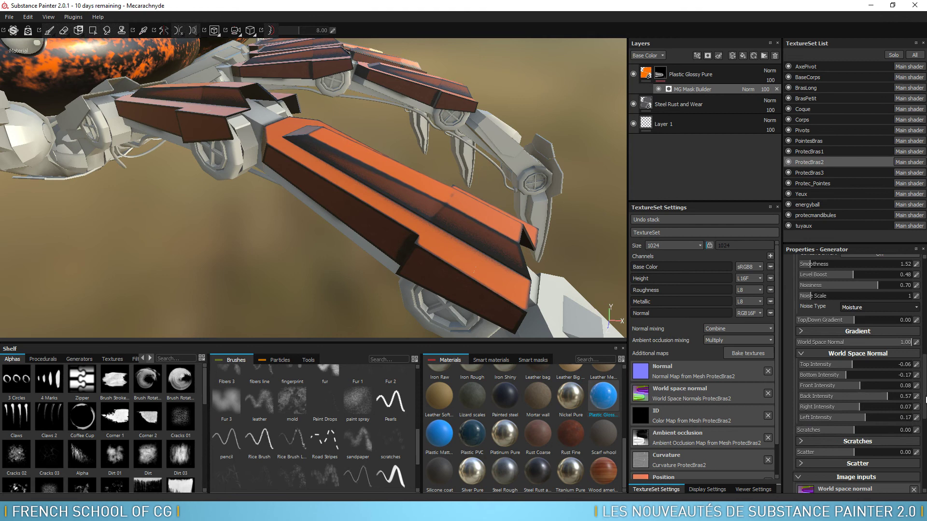
pyautogui.scroll(-3, 810, 296)
# Add the Scratches contribution, try a higher scratch Amount, and set Scatter to 0.00
pyautogui.moveTo(855, 353); pyautogui.dragTo(919, 361)
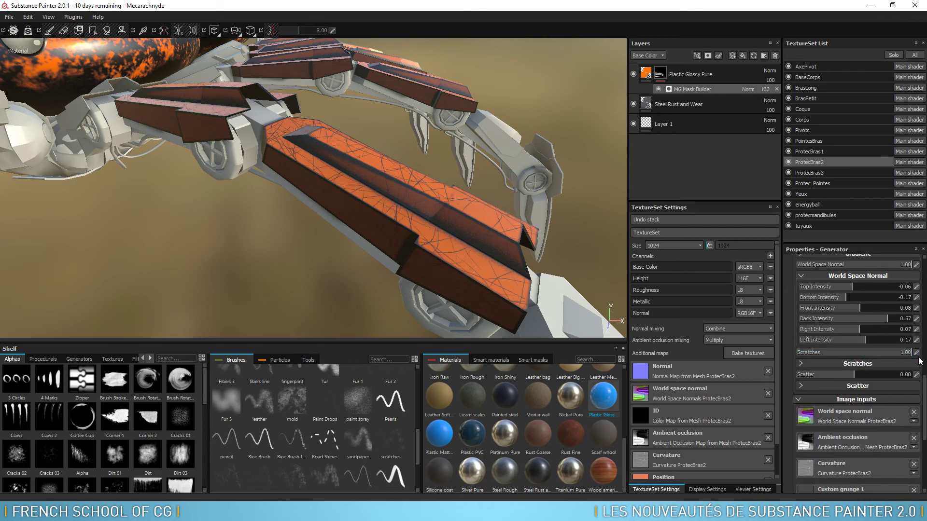
pyautogui.click(812, 362)
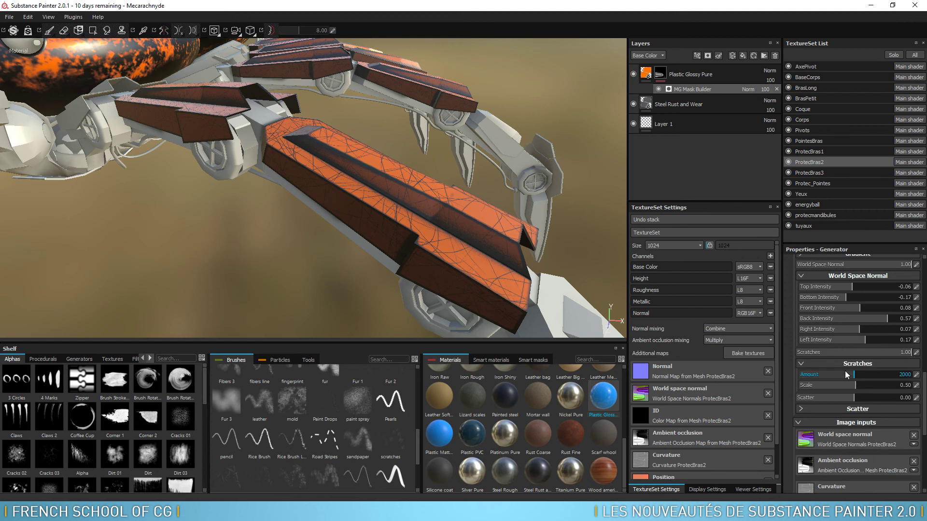
pyautogui.moveTo(856, 374)
pyautogui.mouseDown()
pyautogui.moveTo(874, 372)
pyautogui.moveTo(840, 381)
pyautogui.moveTo(891, 387)
pyautogui.moveTo(851, 400)
pyautogui.mouseUp()
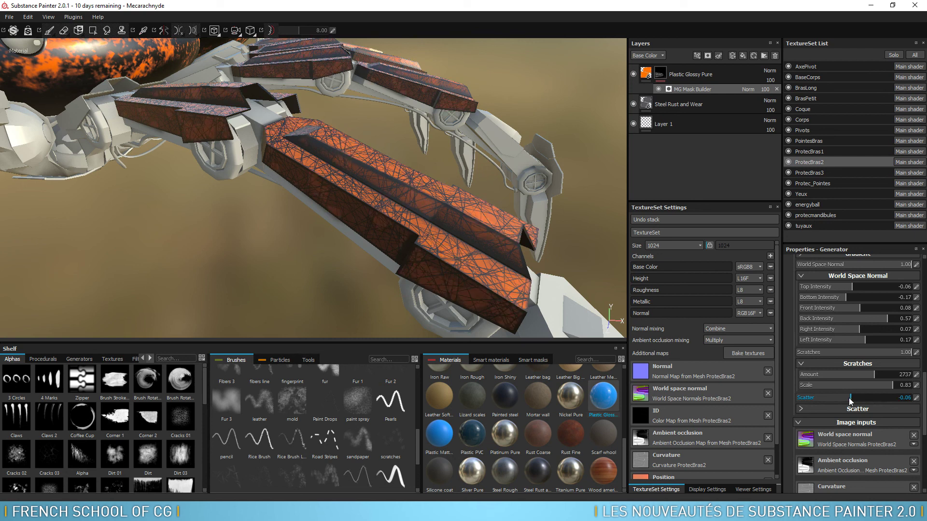
pyautogui.click(904, 400)
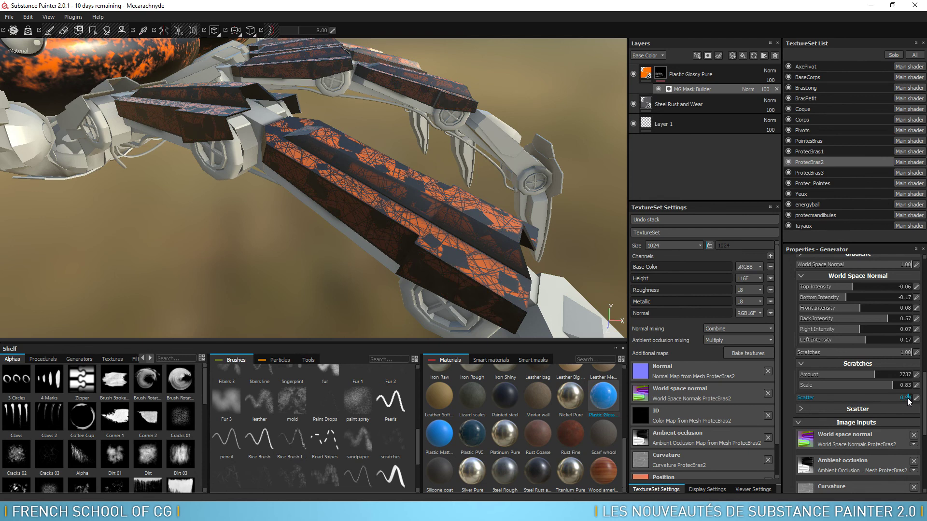
pyautogui.click(916, 399)
pyautogui.write('0')
pyautogui.press('Return')
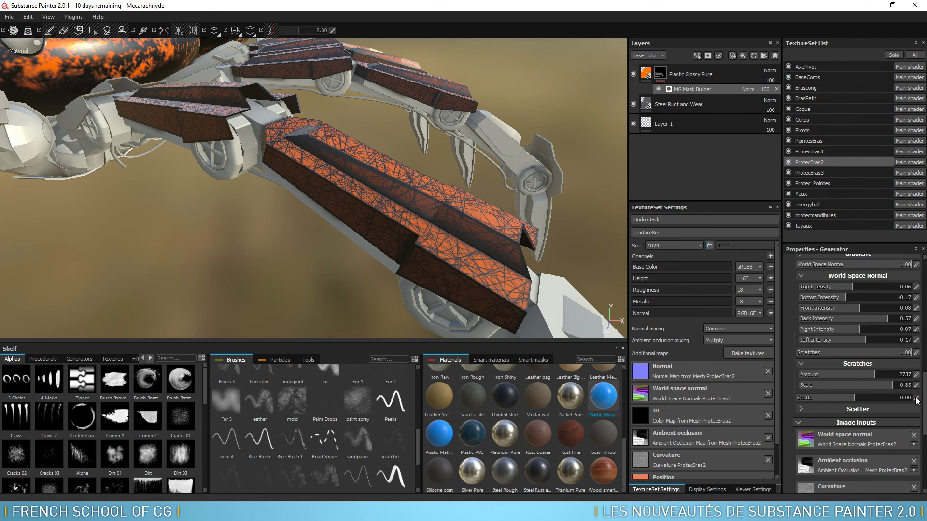
# Lower Scratches, set Amount 212 and Scale 1.00, and raise Scatter to 0.37
pyautogui.moveTo(906, 353); pyautogui.dragTo(858, 350)
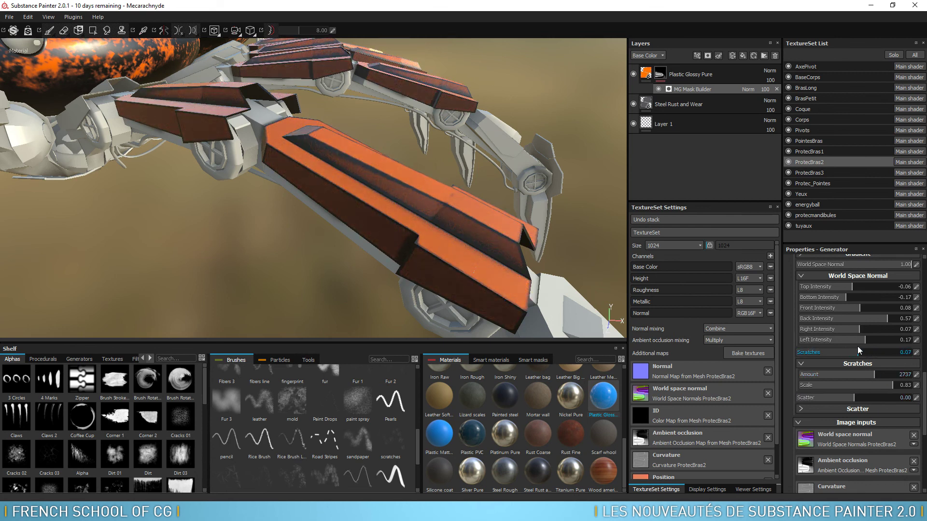
pyautogui.keyDown('alt'); pyautogui.moveTo(593, 227); pyautogui.dragTo(603, 280, button='right'); pyautogui.keyUp('alt')
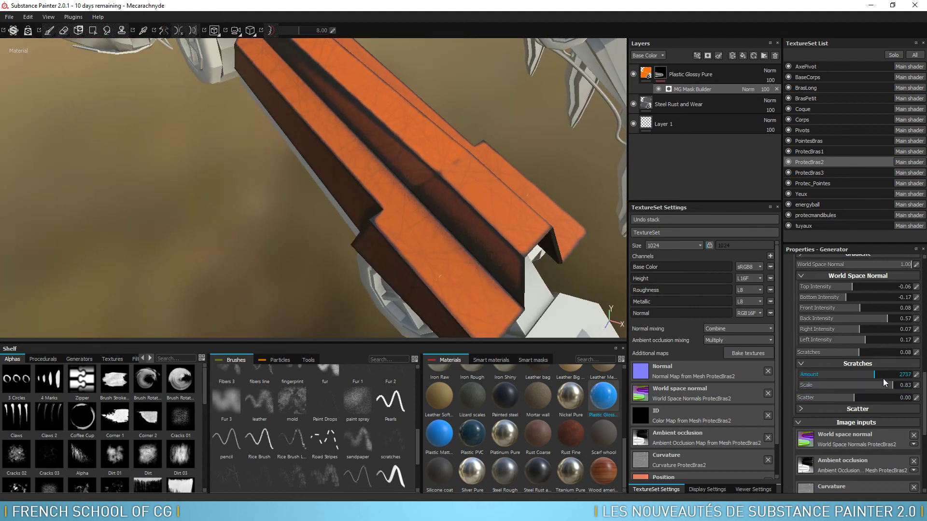
pyautogui.moveTo(841, 375); pyautogui.dragTo(803, 372)
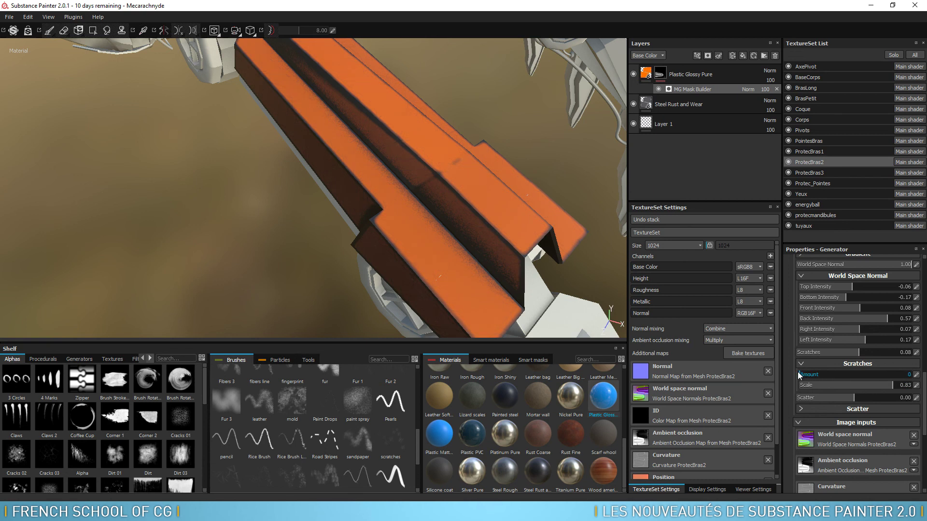
pyautogui.moveTo(805, 376); pyautogui.dragTo(806, 376)
pyautogui.moveTo(900, 386); pyautogui.dragTo(880, 389)
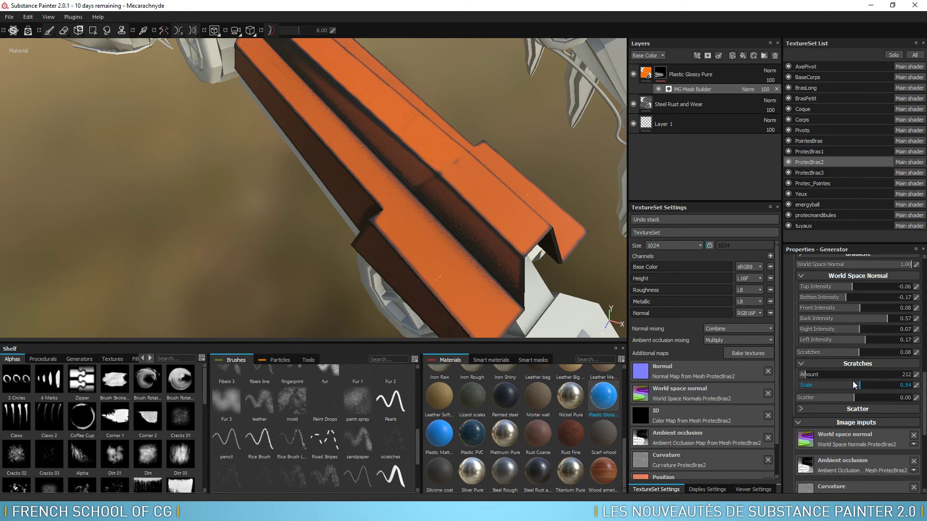
pyautogui.click(916, 385)
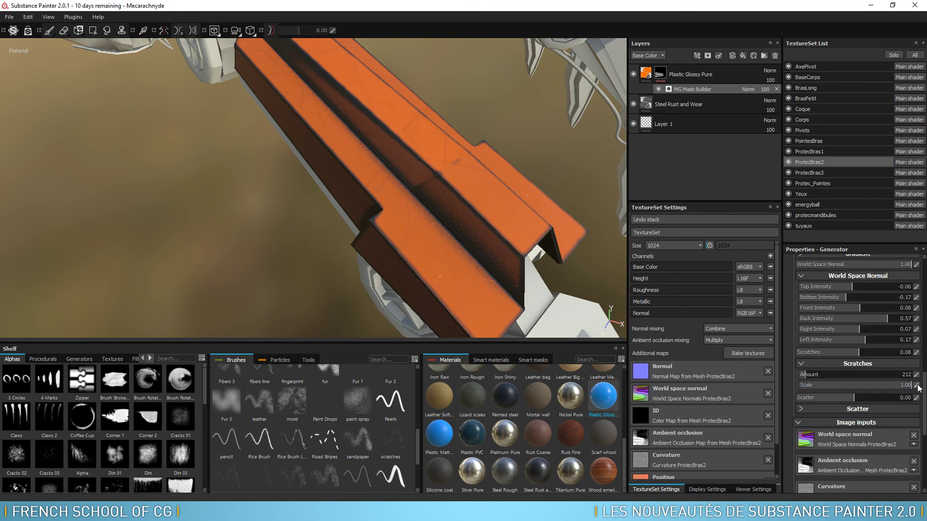
pyautogui.press('Return')
pyautogui.moveTo(853, 398); pyautogui.dragTo(876, 402)
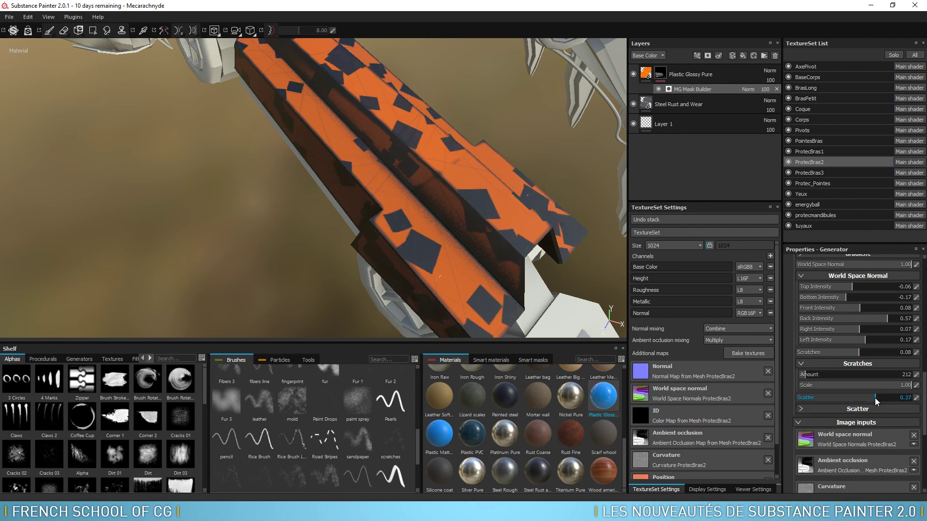
# Expand the Scatter settings and scroll down to its image inputs
pyautogui.click(871, 408)
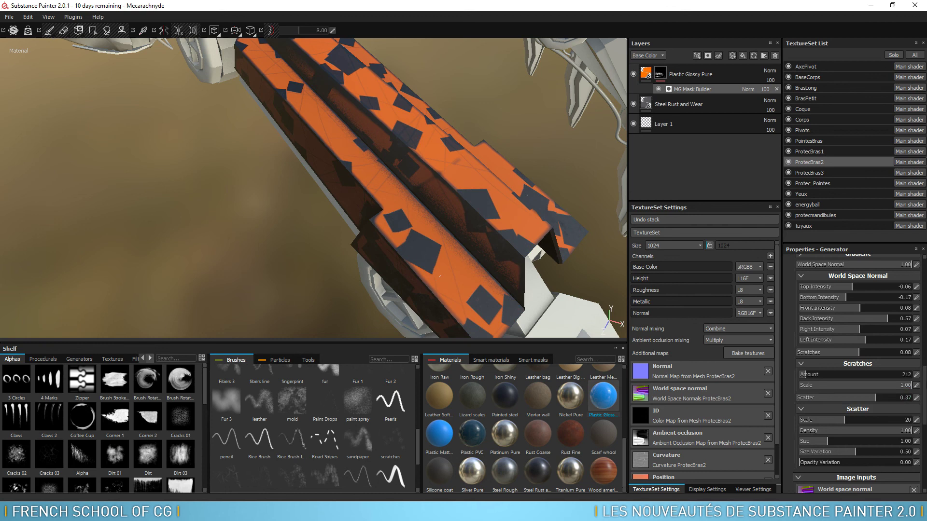
pyautogui.scroll(-3, 802, 374)
pyautogui.scroll(-2, 802, 370)
pyautogui.scroll(-1, 858, 410)
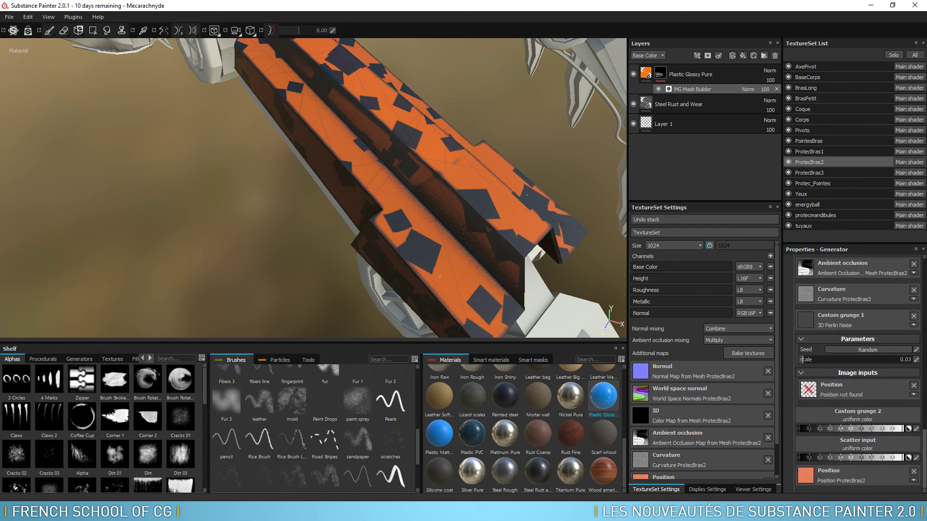
# Use the Crystal 1 texture as the Scatter image input
pyautogui.click(854, 448)
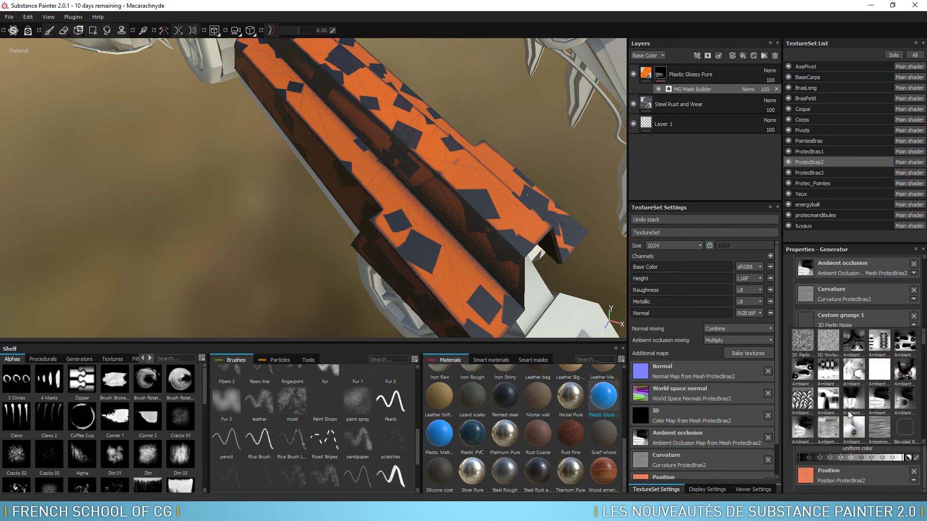
pyautogui.scroll(-2, 922, 354)
pyautogui.scroll(-2, 923, 353)
pyautogui.scroll(-2, 922, 354)
pyautogui.scroll(-2, 922, 354)
pyautogui.scroll(-2, 855, 386)
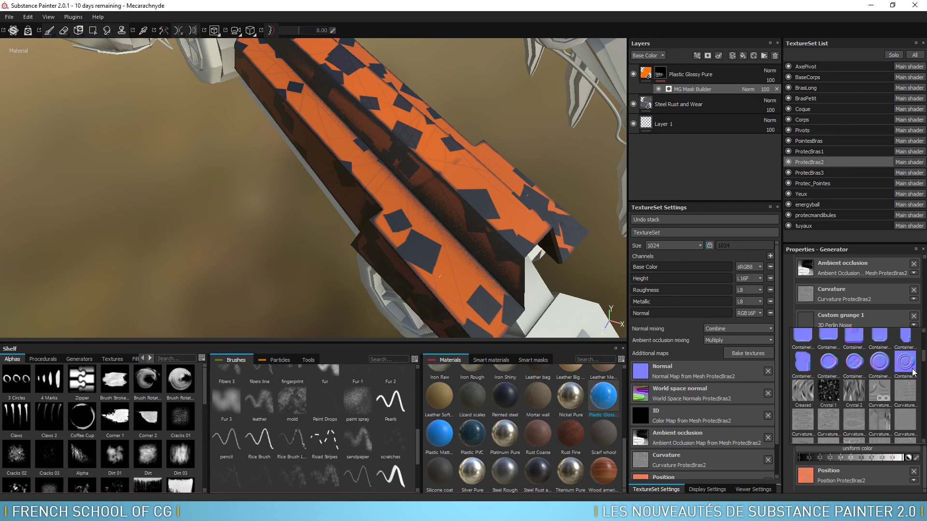
pyautogui.click(835, 389)
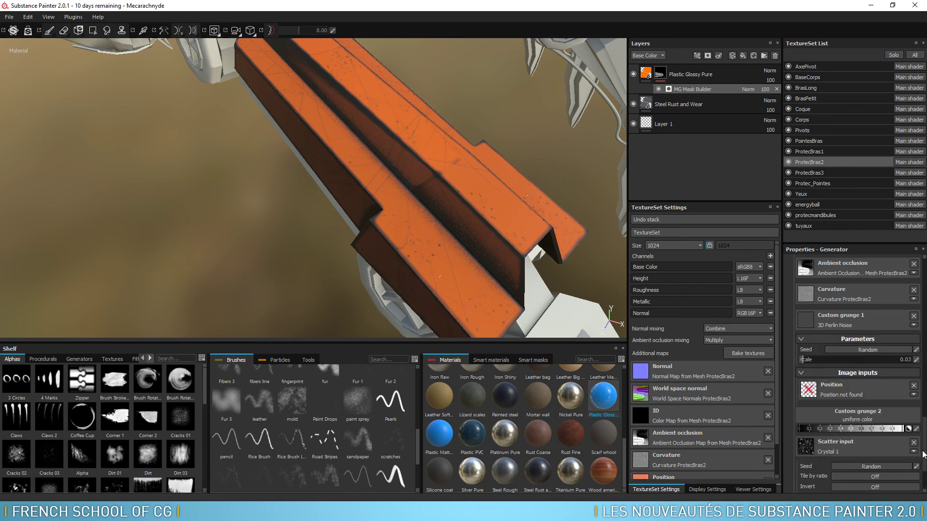
pyautogui.scroll(2, 923, 453)
pyautogui.scroll(2, 923, 454)
pyautogui.scroll(2, 924, 453)
pyautogui.scroll(2, 924, 454)
pyautogui.scroll(1, 924, 453)
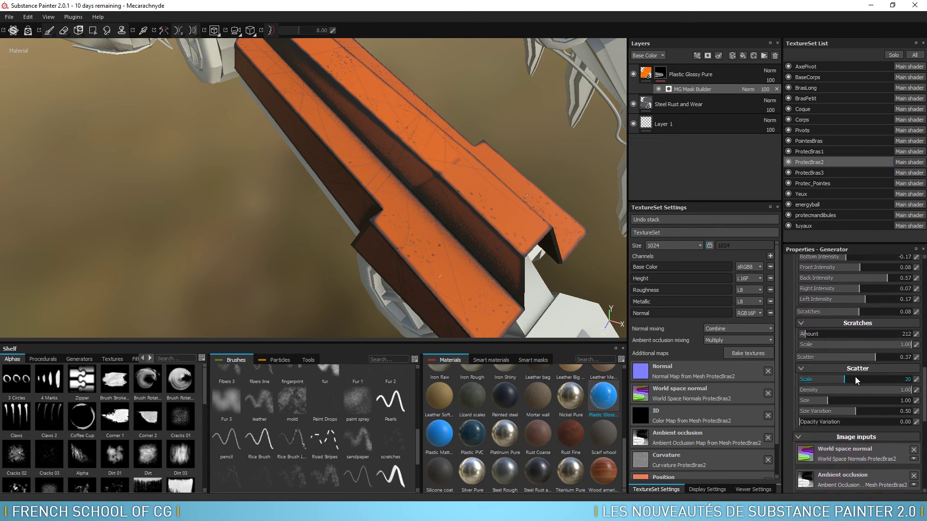
# Set chip Scale 30, Size 2.24, Size Variation 0.84, Opacity Variation 0.46, and inspect the arm
pyautogui.moveTo(845, 389); pyautogui.dragTo(861, 389)
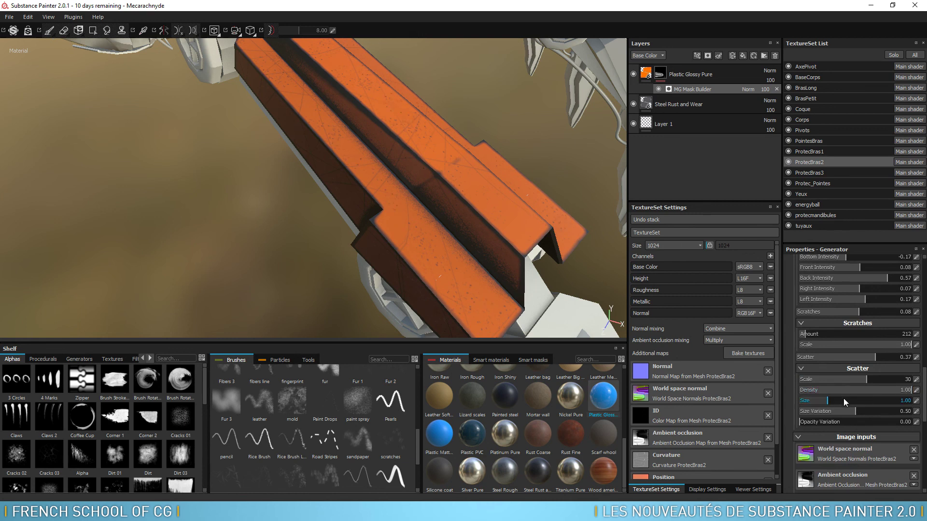
pyautogui.moveTo(827, 401); pyautogui.dragTo(893, 413)
pyautogui.moveTo(802, 422); pyautogui.dragTo(851, 425)
pyautogui.moveTo(385, 249)
pyautogui.keyDown('alt'); pyautogui.mouseDown()
pyautogui.moveTo(364, 232)
pyautogui.moveTo(386, 228)
pyautogui.mouseUp(); pyautogui.keyUp('alt')
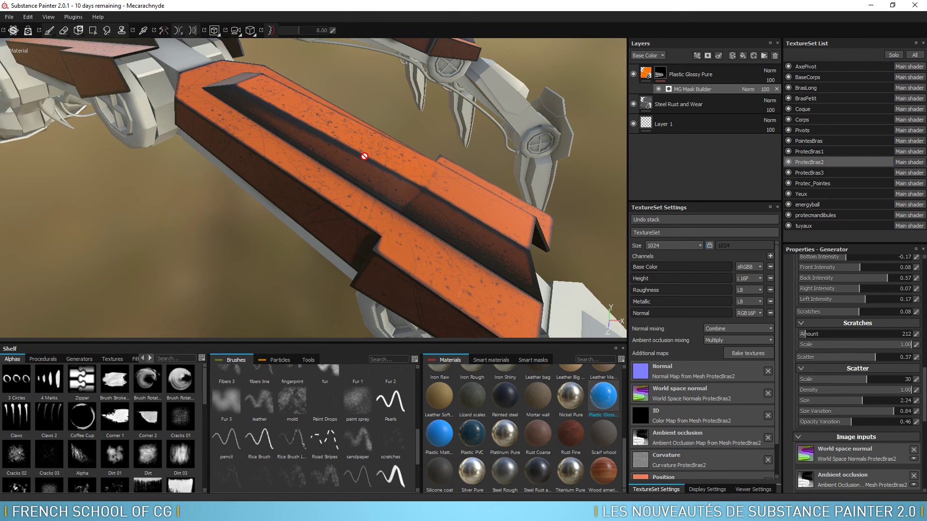
pyautogui.keyDown('alt'); pyautogui.moveTo(362, 97); pyautogui.dragTo(444, 157, button='middle'); pyautogui.keyUp('alt')
pyautogui.moveTo(444, 158)
pyautogui.keyDown('alt'); pyautogui.mouseDown()
pyautogui.moveTo(393, 140)
pyautogui.moveTo(496, 226)
pyautogui.moveTo(389, 153)
pyautogui.moveTo(442, 199)
pyautogui.moveTo(446, 220)
pyautogui.moveTo(502, 89)
pyautogui.mouseUp(); pyautogui.keyUp('alt')
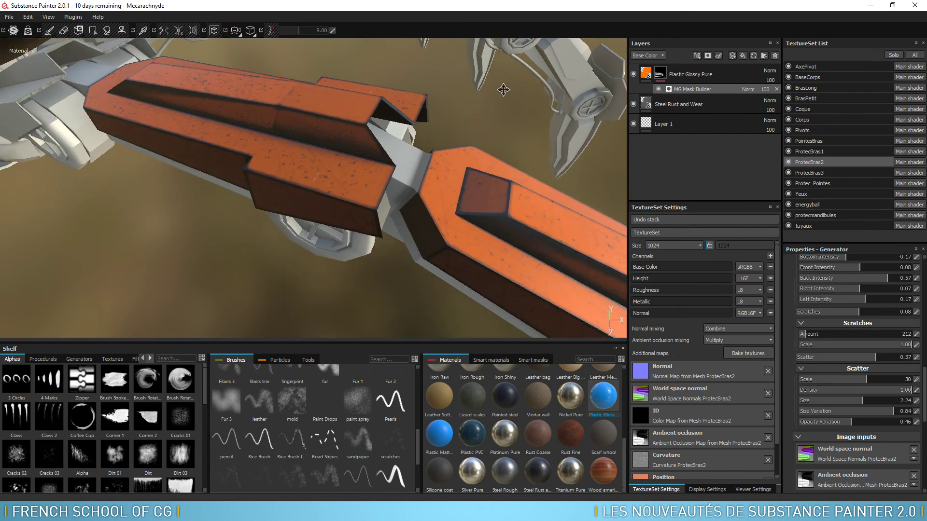